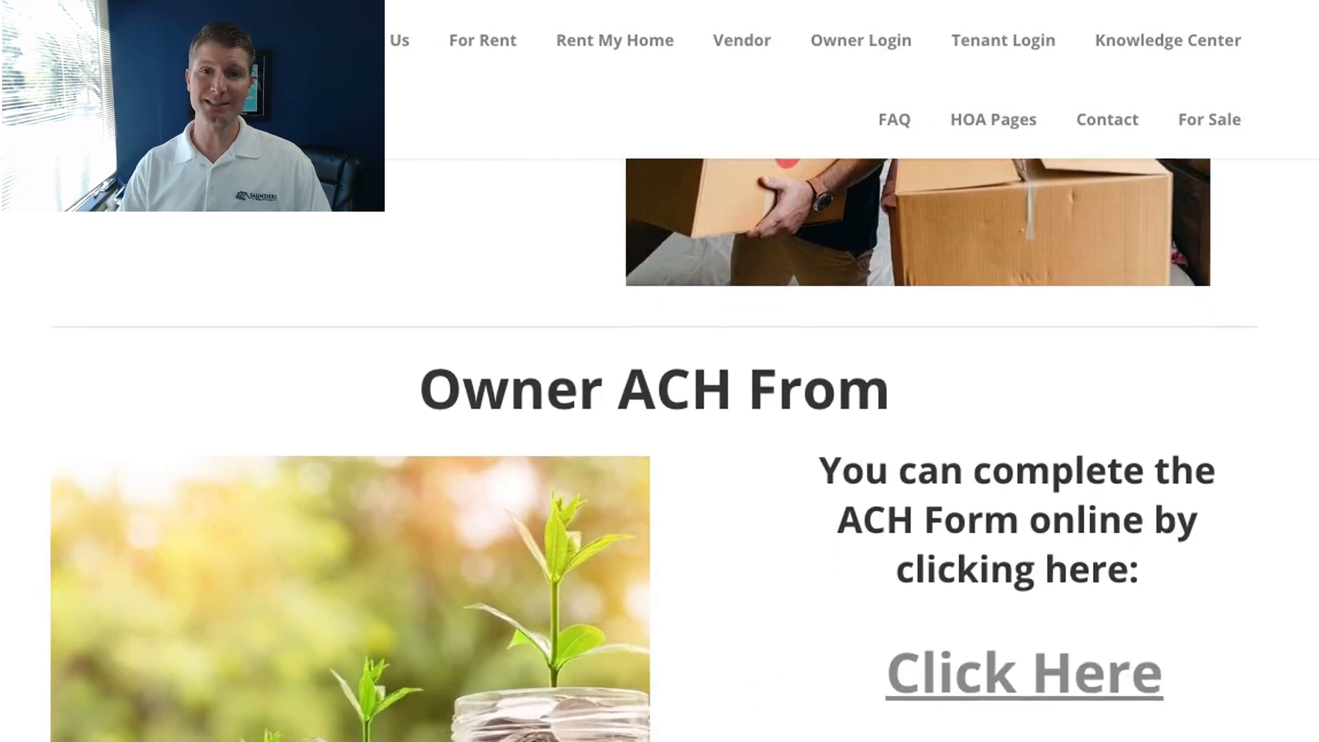
scroll(660, 446, "up", 5)
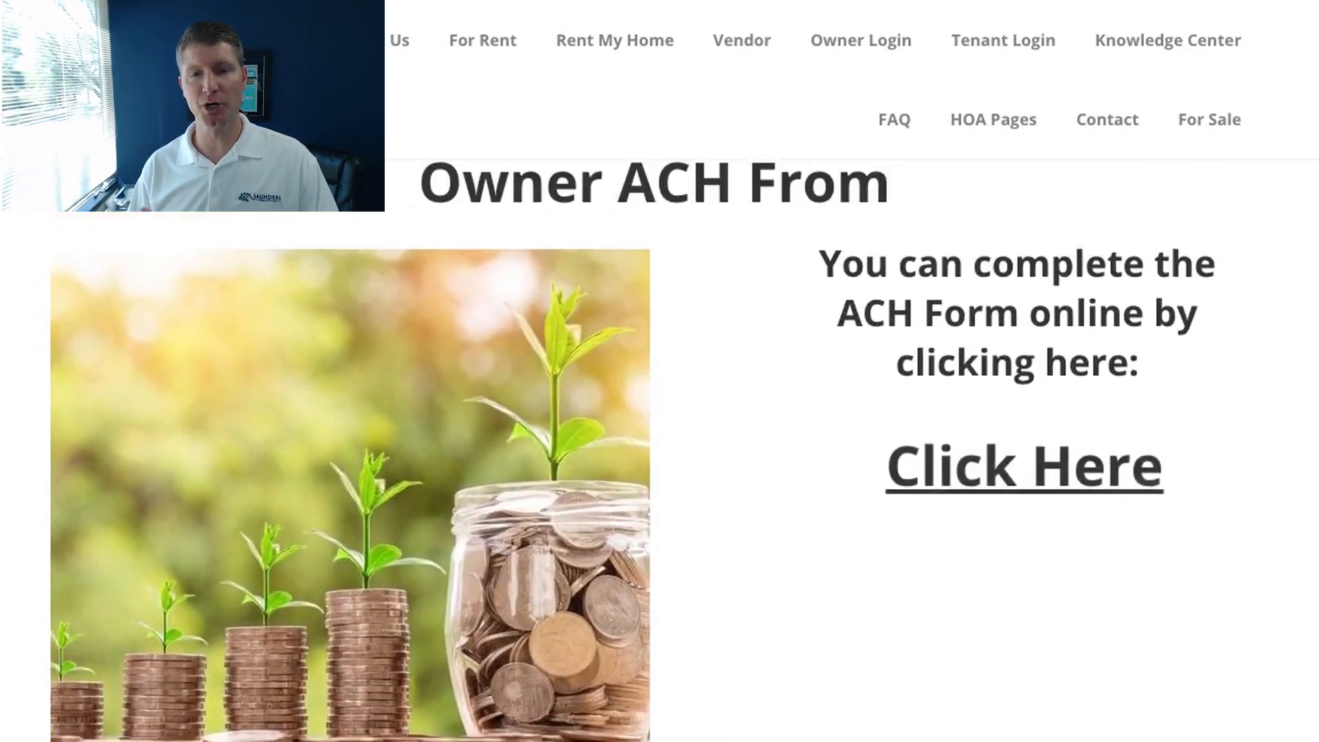
scroll(659, 447, "up", 6)
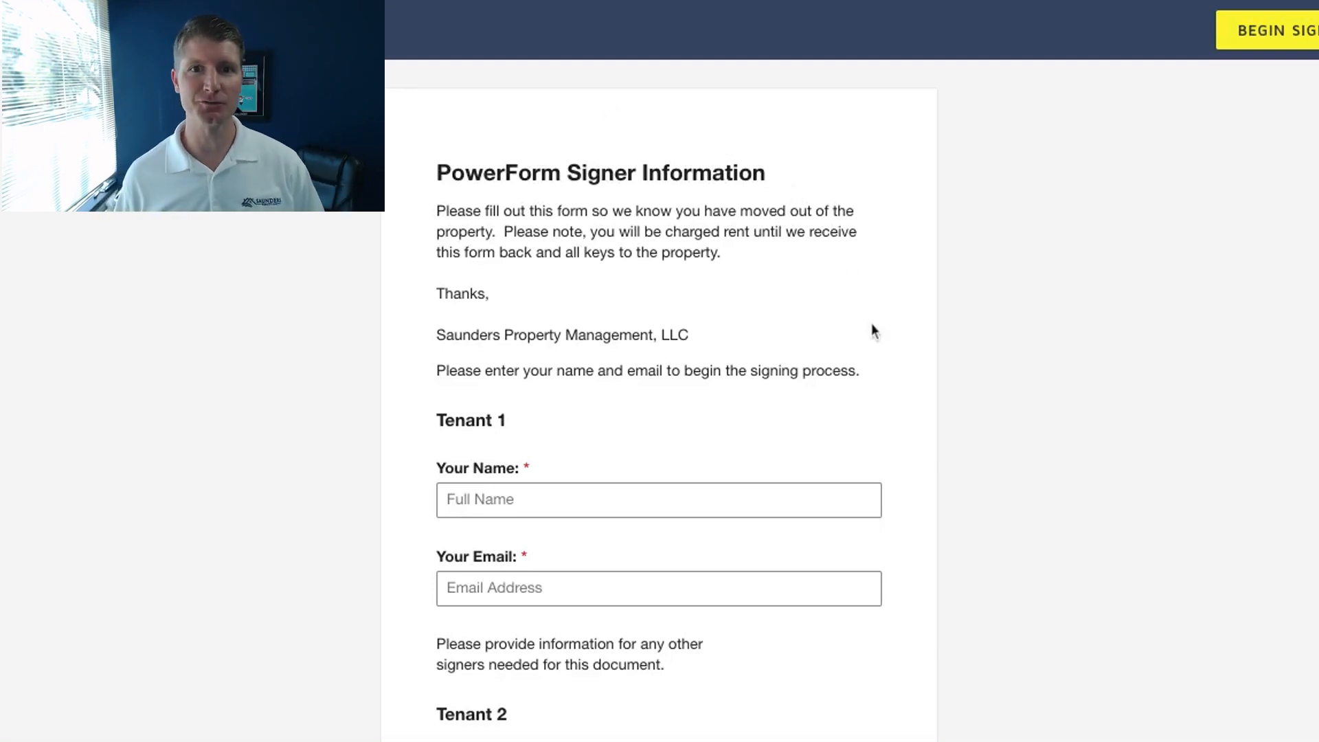
Fill in Tenant 1's full name and email address on the PowerForm Signer Information page.
scroll(893, 425, "down", 2)
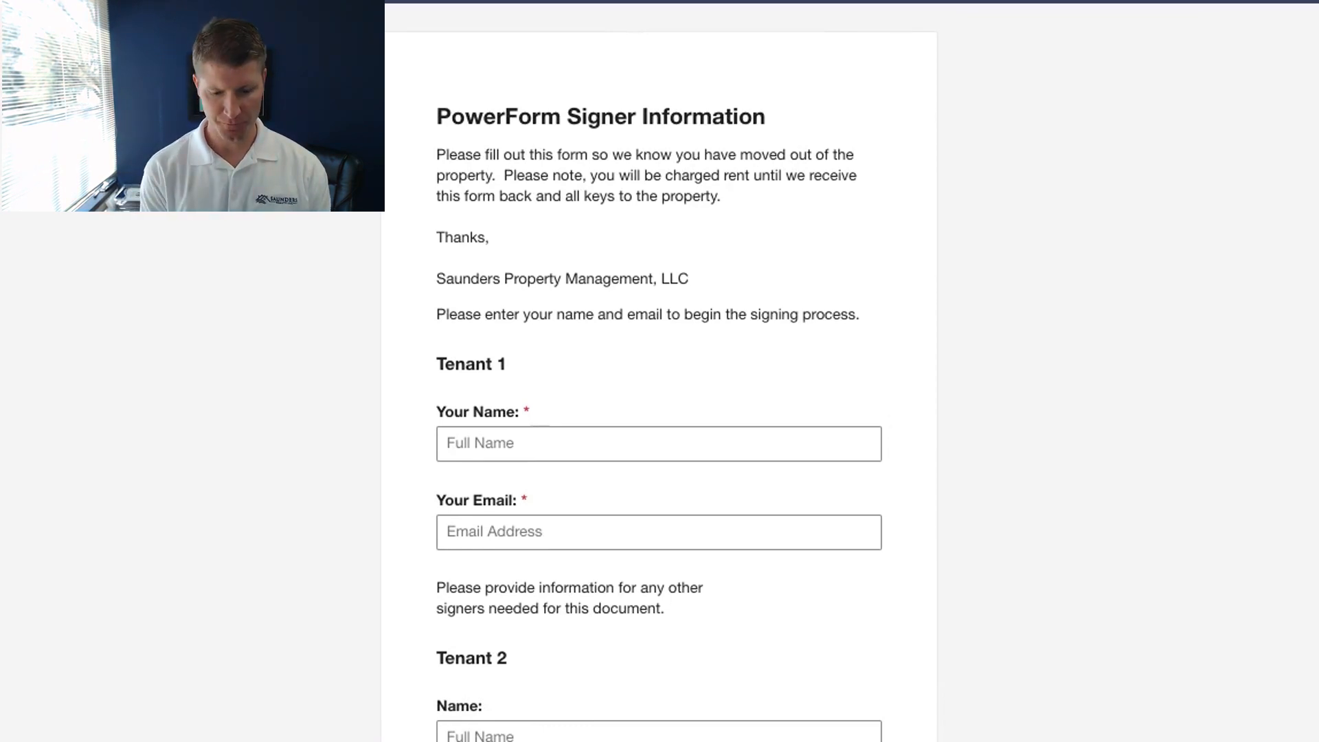
scroll(818, 386, "up", 1)
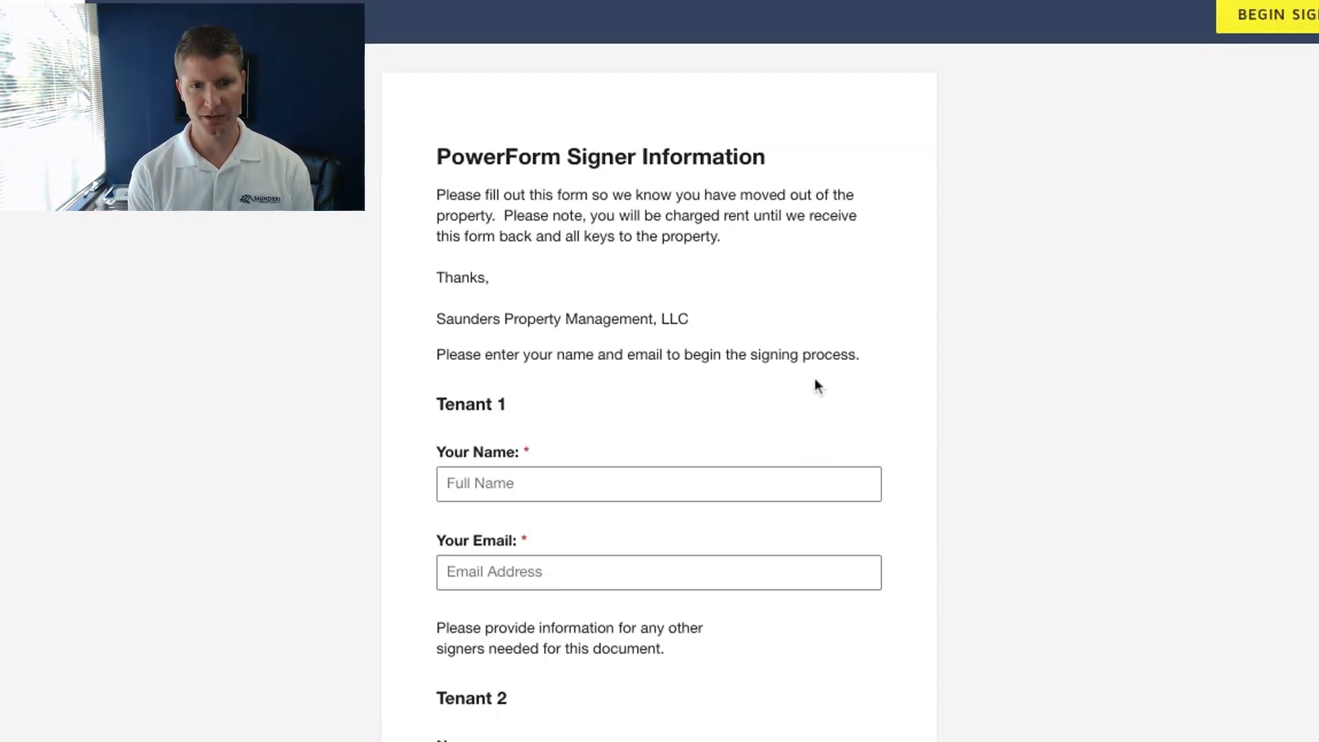
left_click(715, 491)
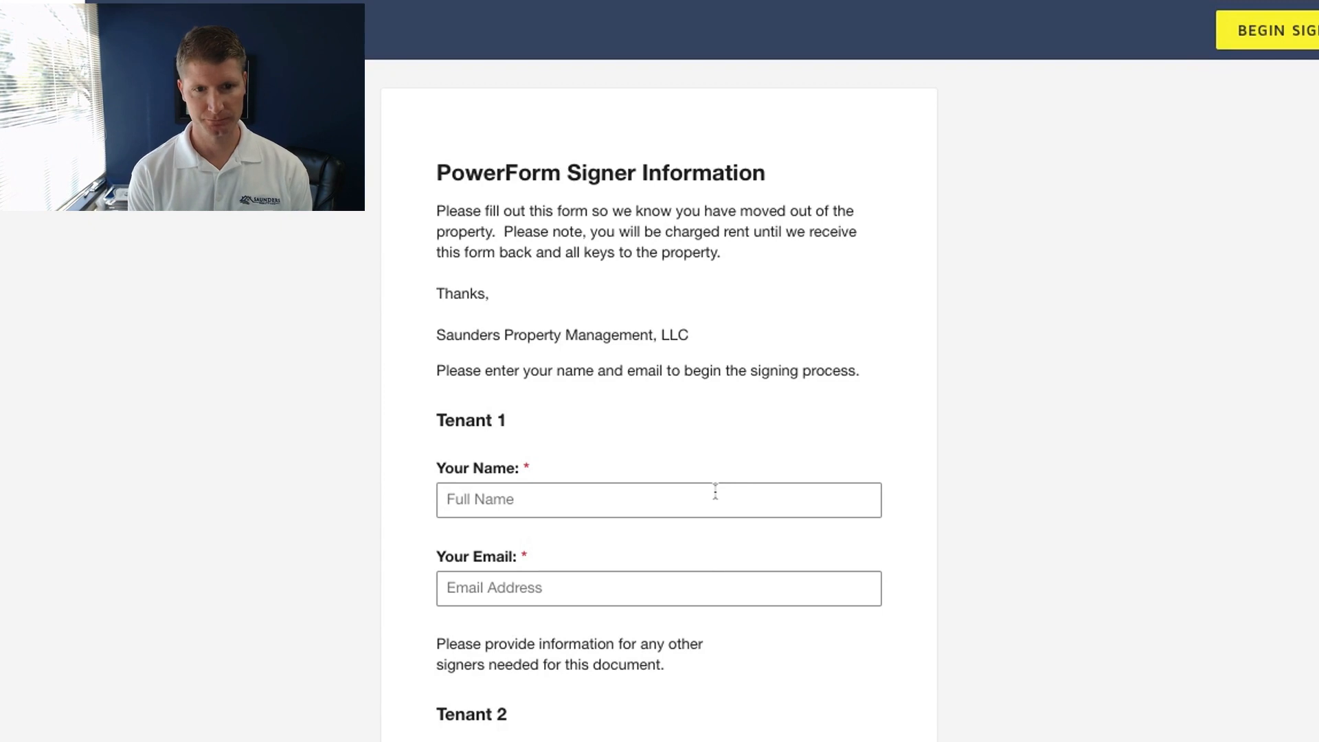
type("Test Te")
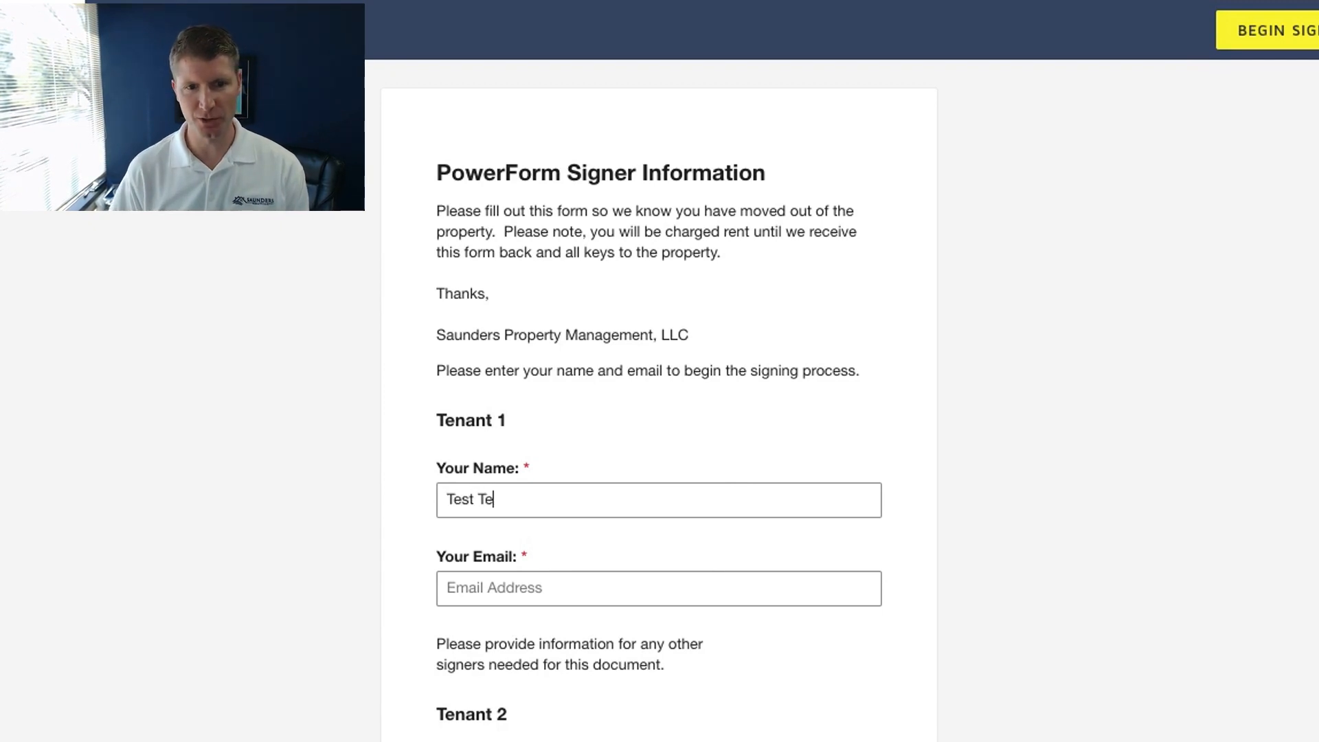
type("Test")
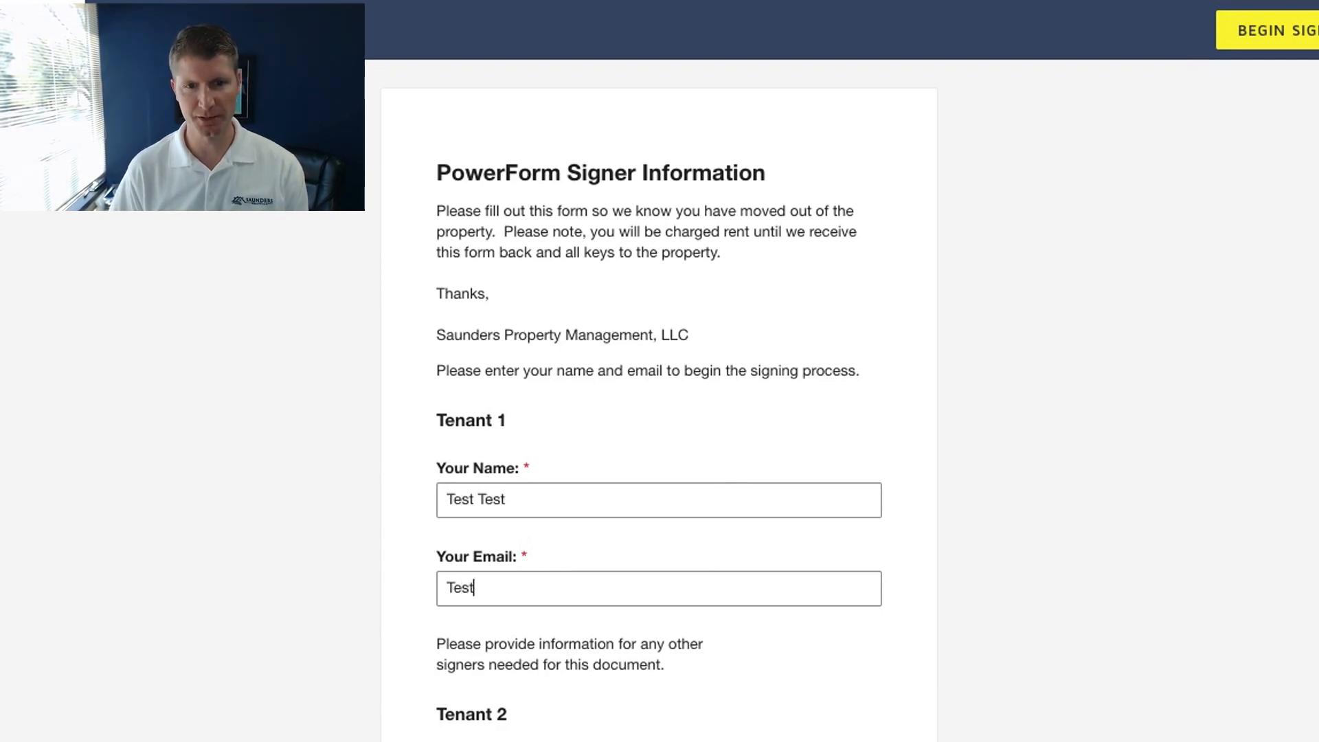
type("@test")
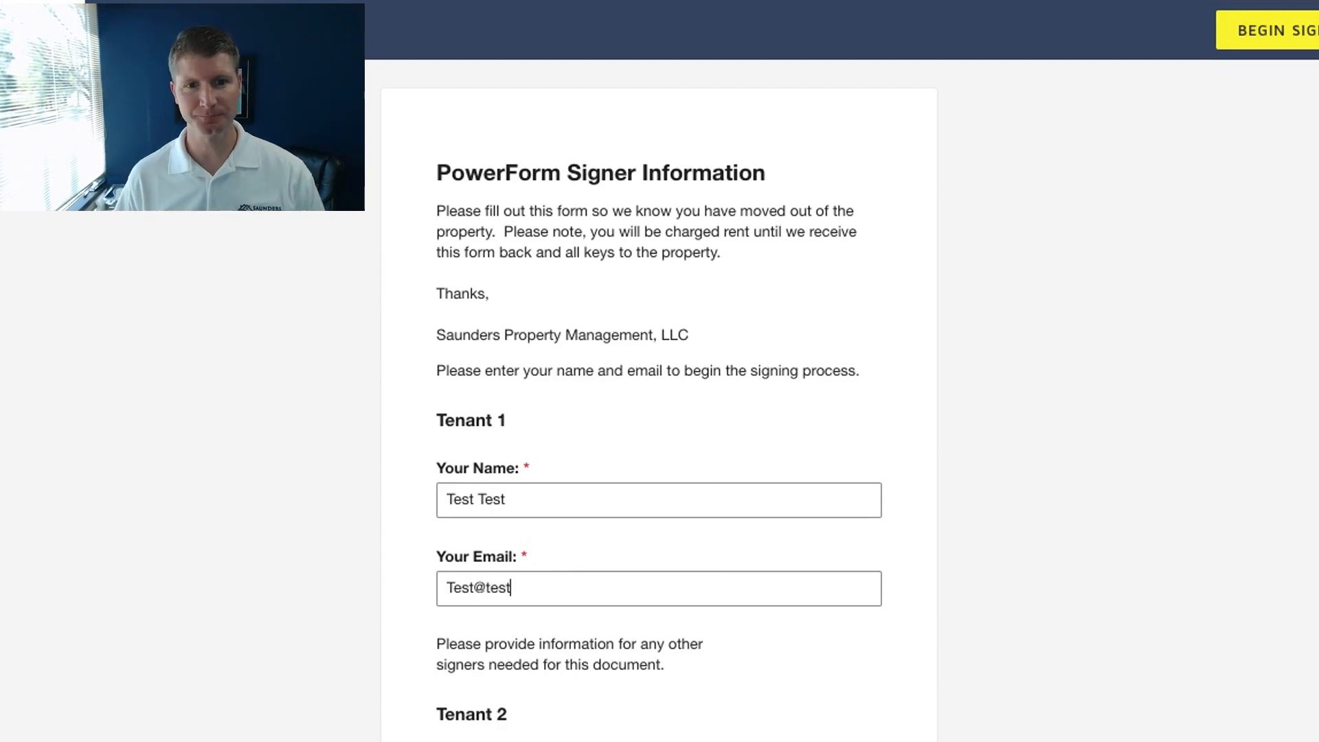
type(".com")
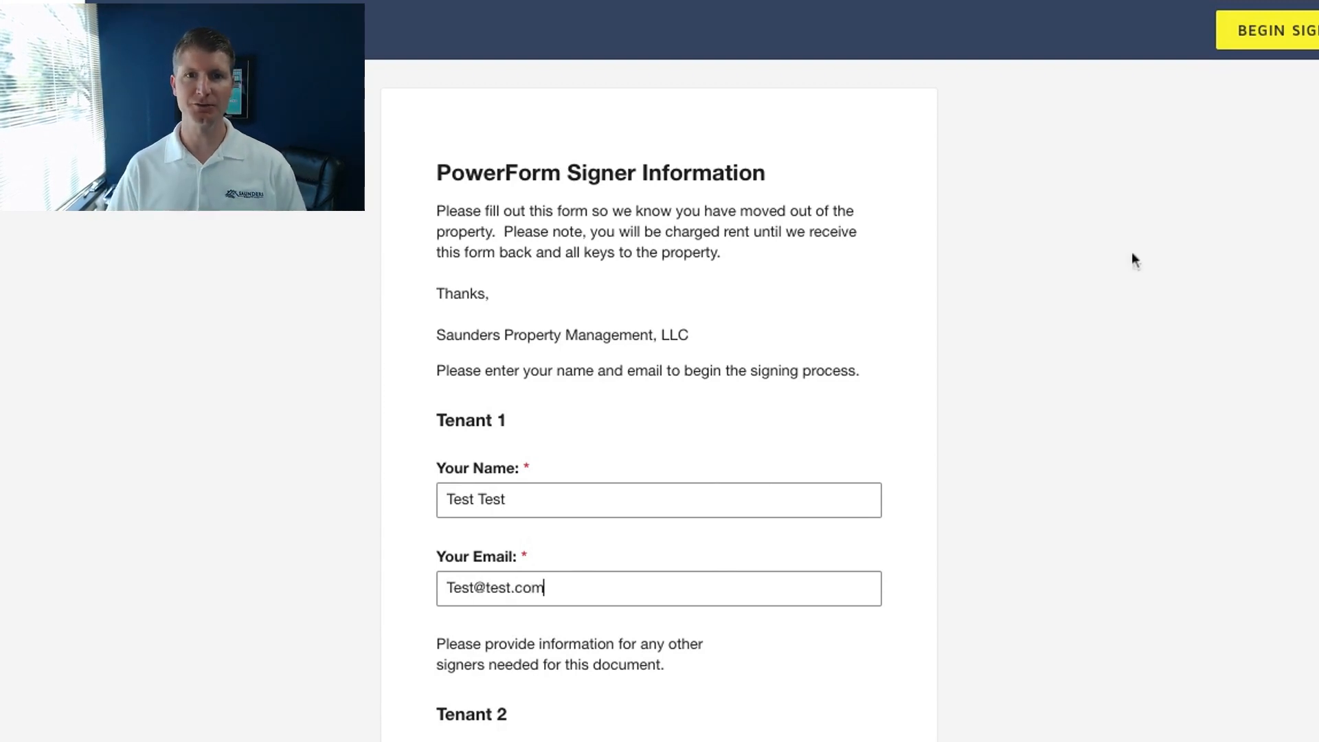
Begin signing the PowerForm, dismiss the Finish Later tip and continue to the document.
left_click(1310, 33)
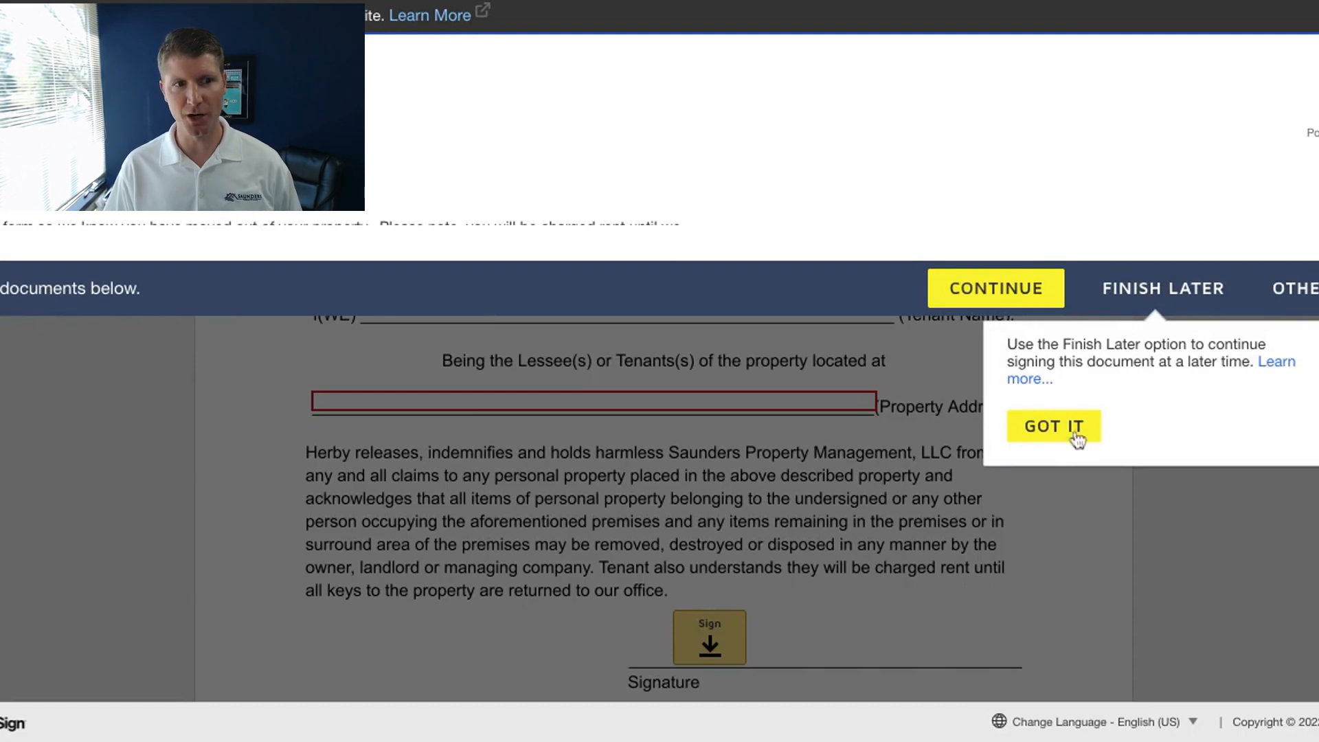
left_click(1076, 438)
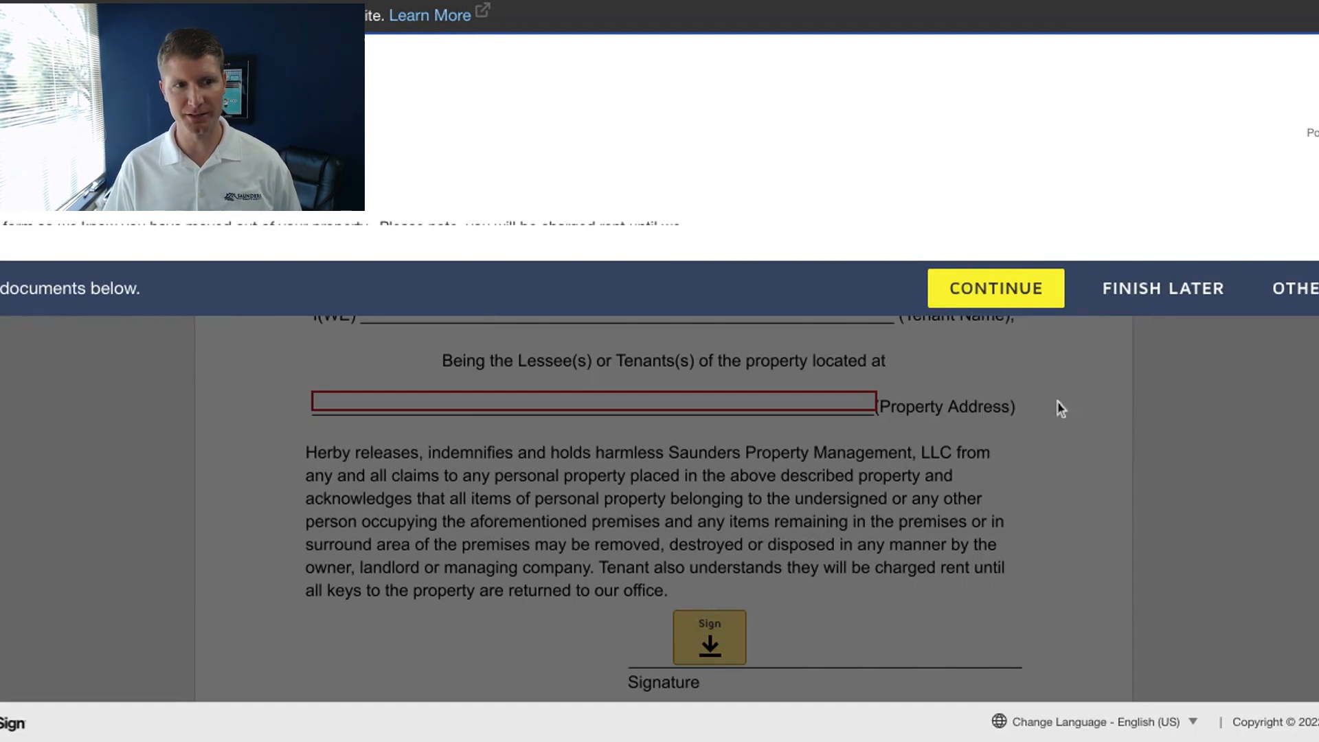
left_click(1008, 289)
Review the Tenant Property Claim Release form, including its signature, forwarding address and phone fields and the key-return instructions.
scroll(1064, 517, "down", 2)
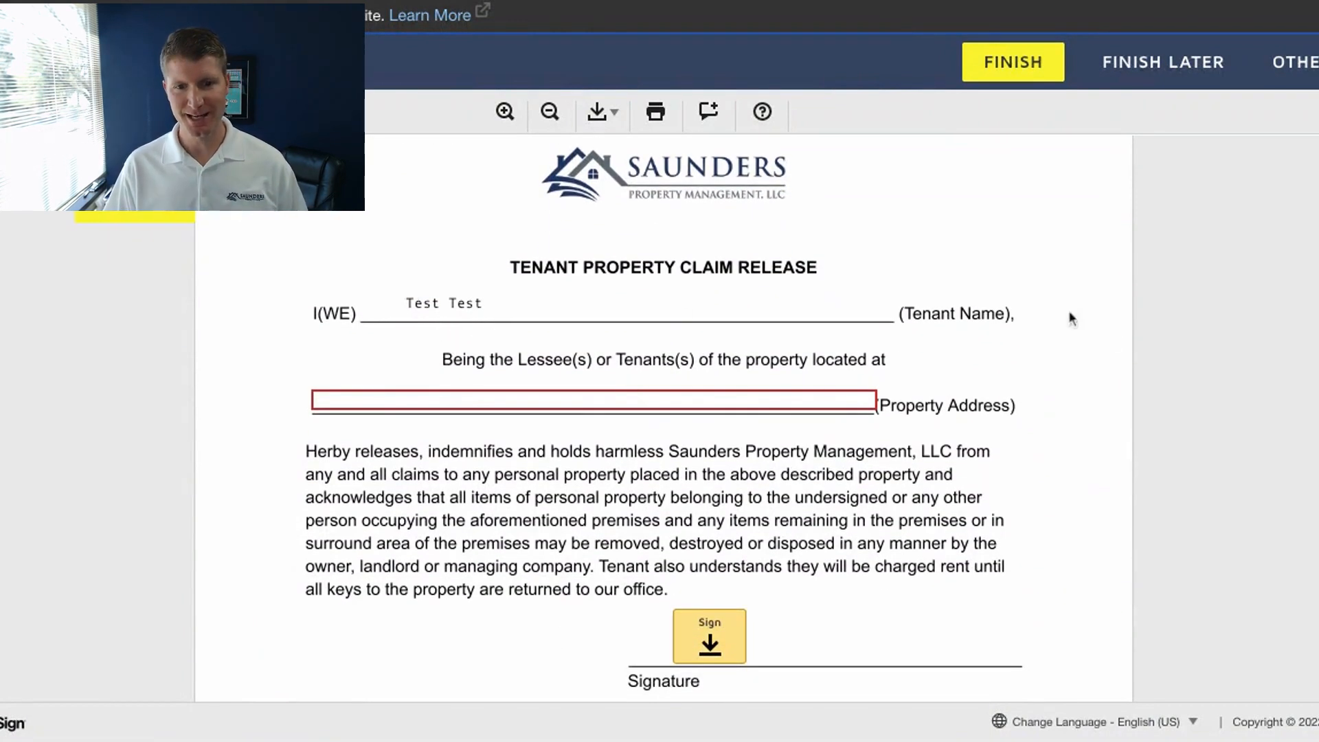
scroll(1100, 408, "down", 1)
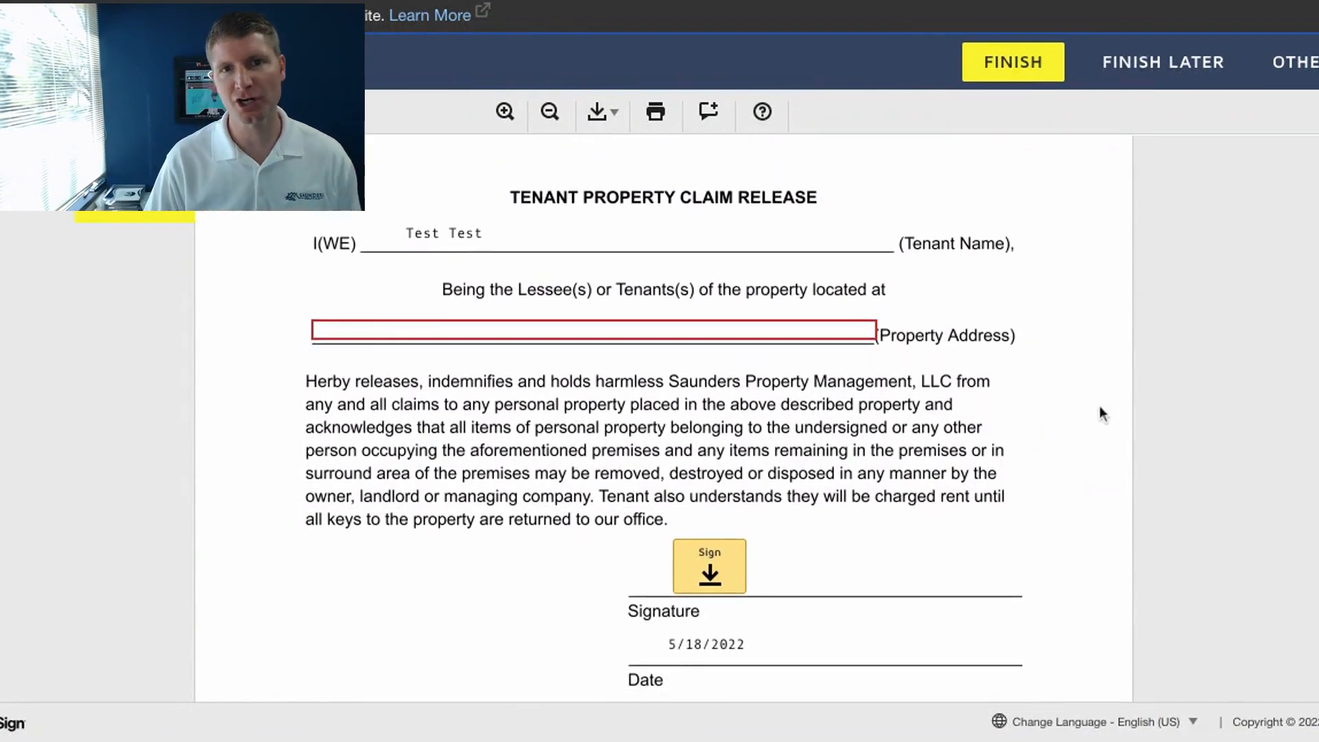
scroll(1072, 376, "down", 3)
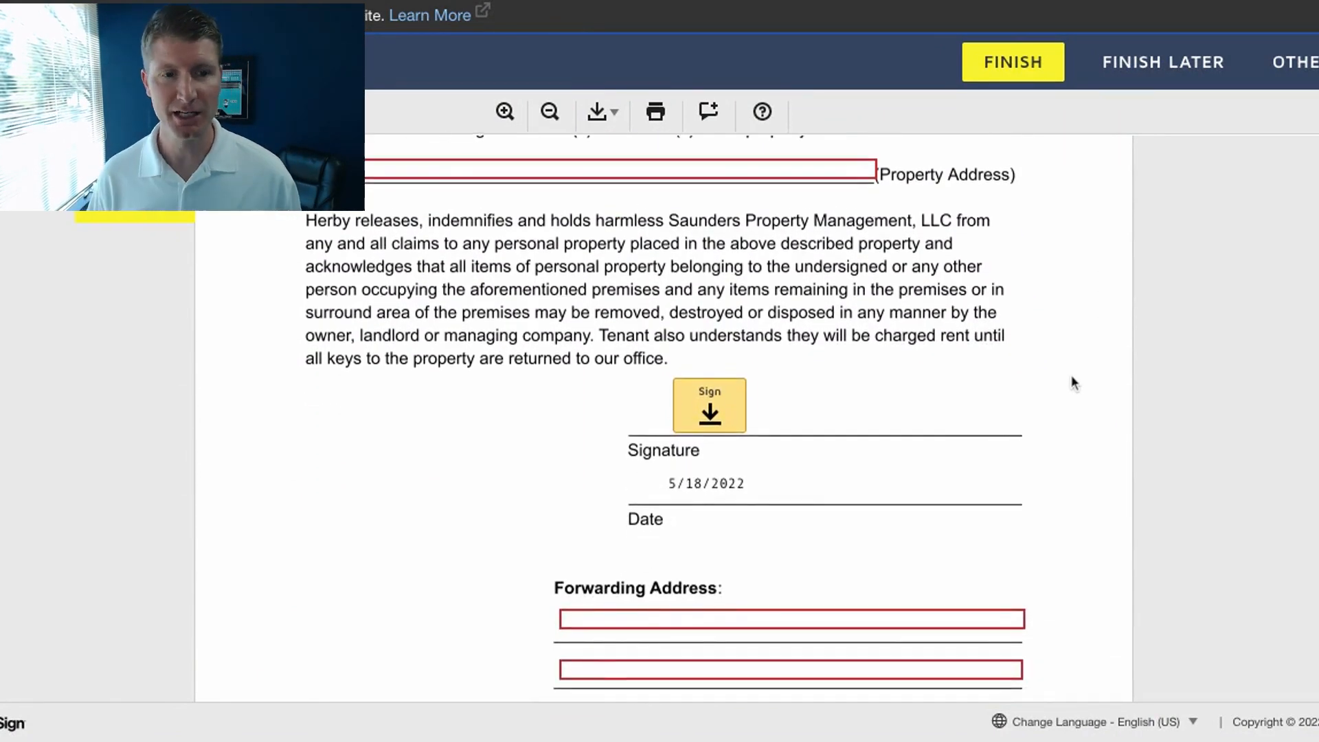
scroll(1071, 374, "down", 5)
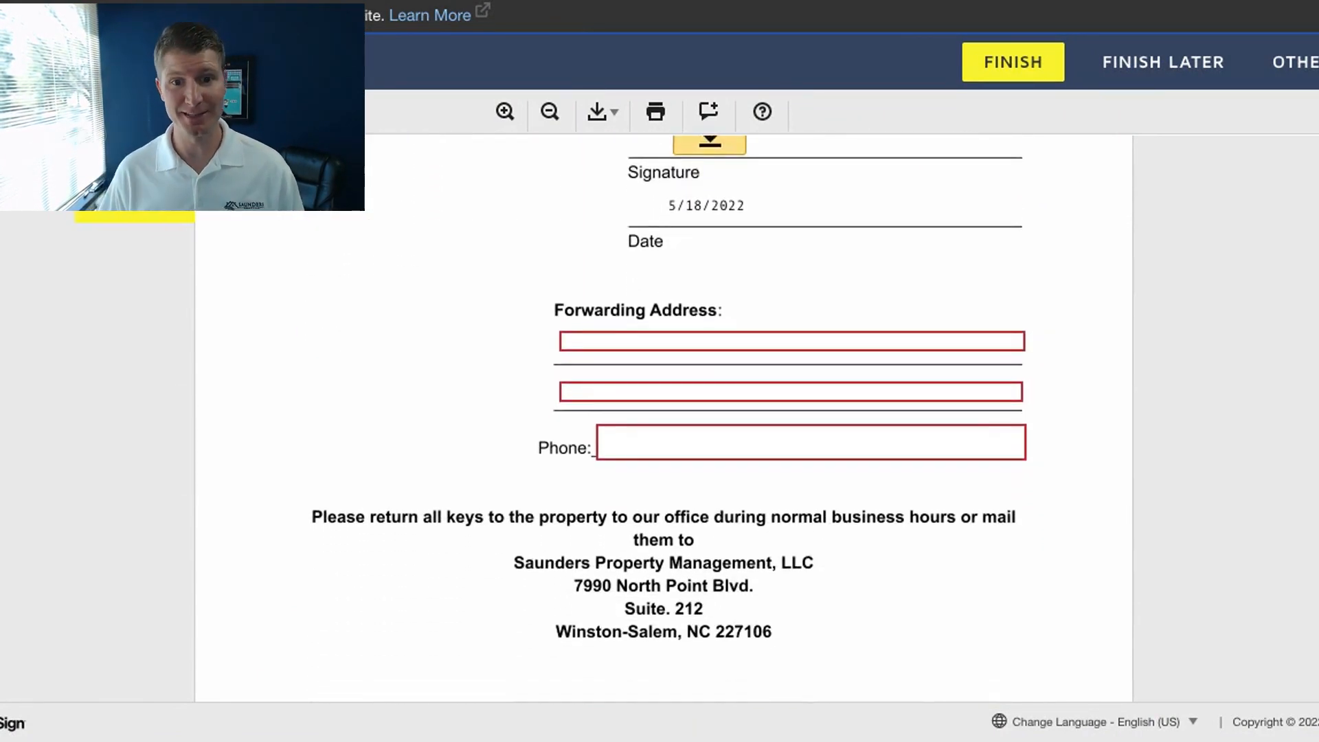
scroll(664, 418, "down", 4)
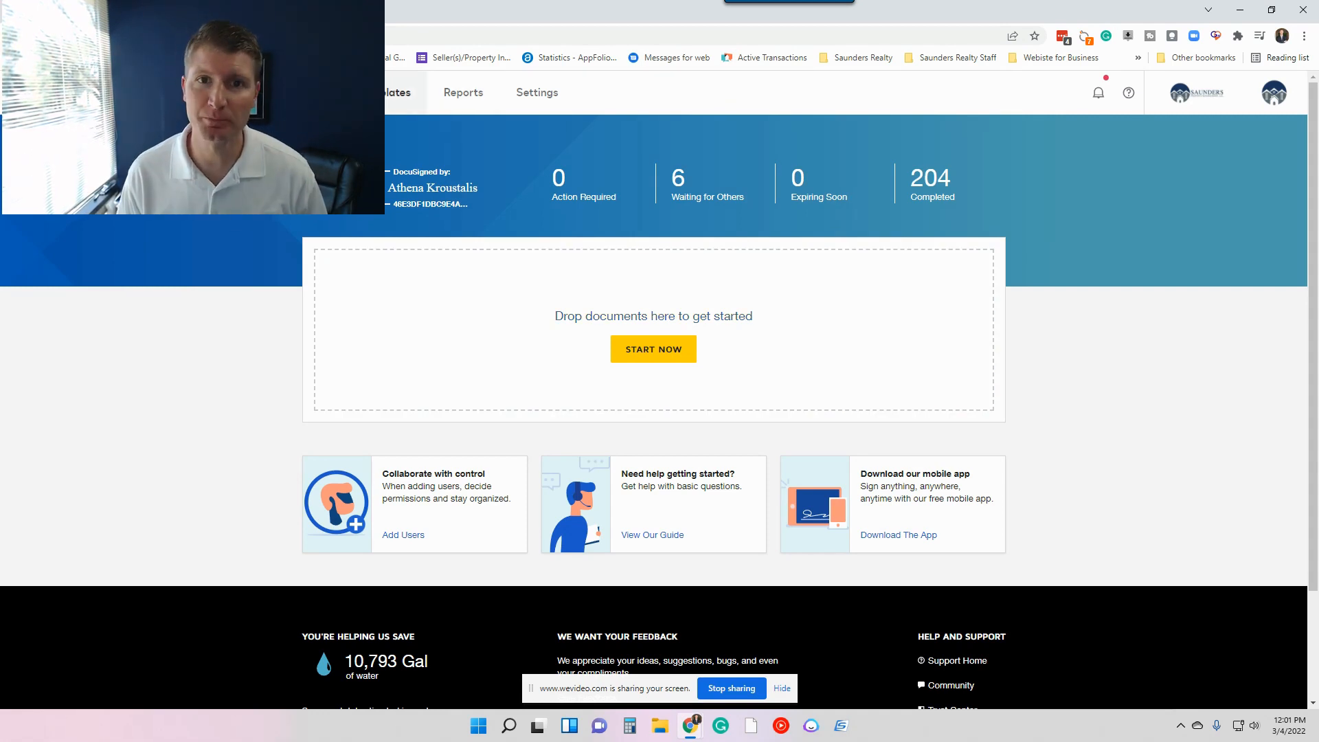
Create a new template, add the Insurance Addendum file to it and proceed to the placeholder recipients.
left_click(396, 93)
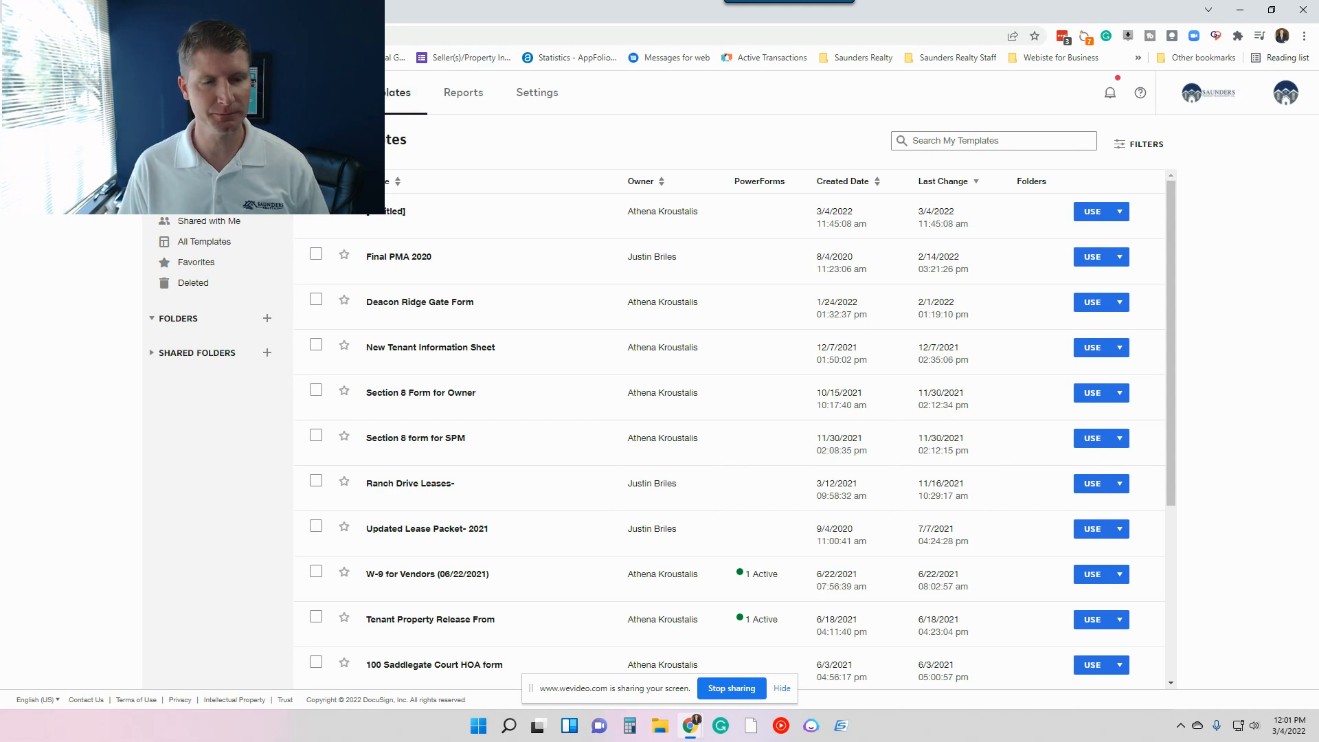
left_click(609, 249)
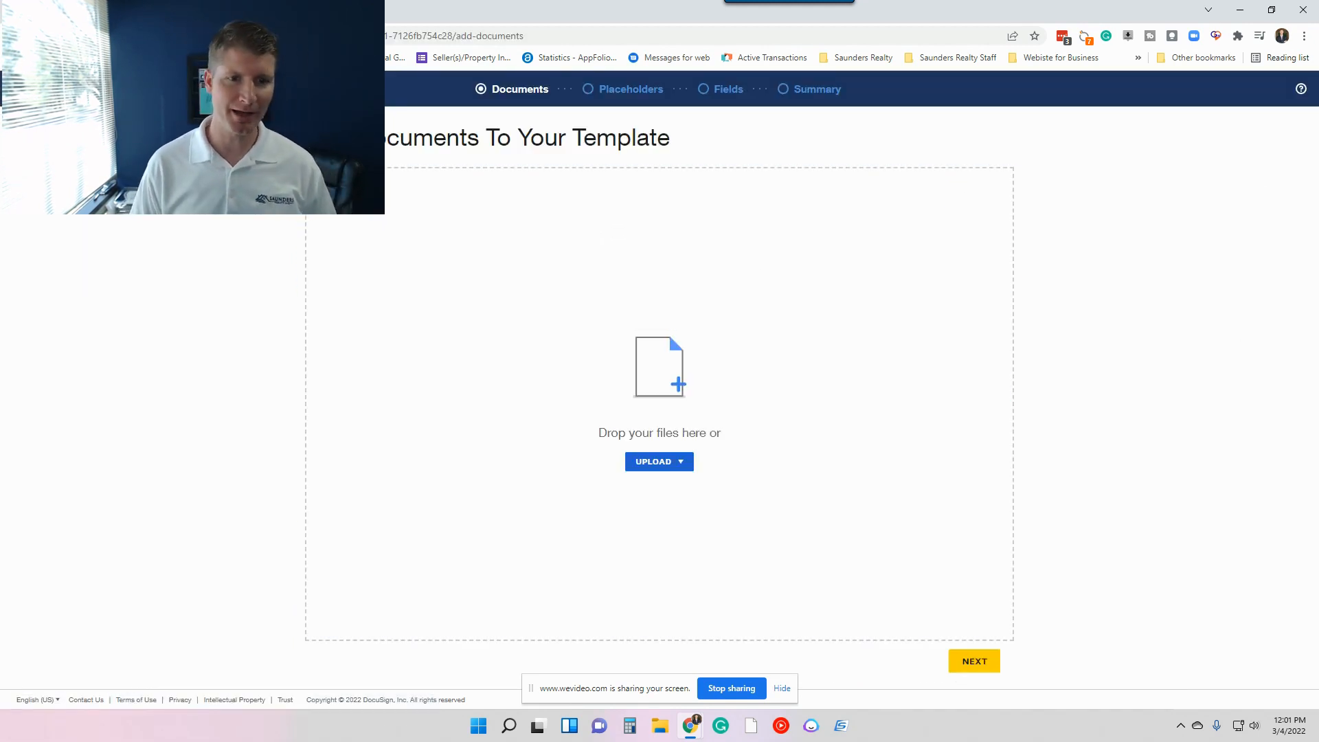
left_click_drag(28, 382, 444, 245)
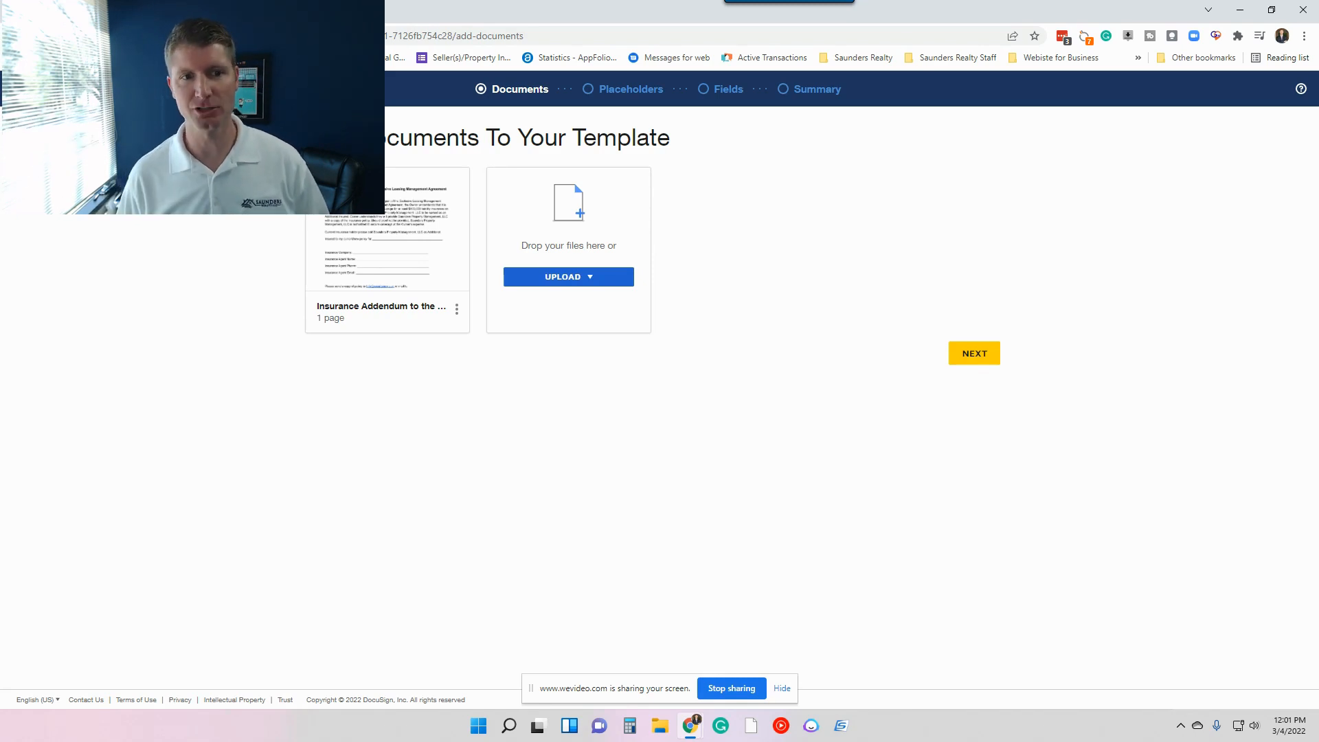
mouse_move(395, 273)
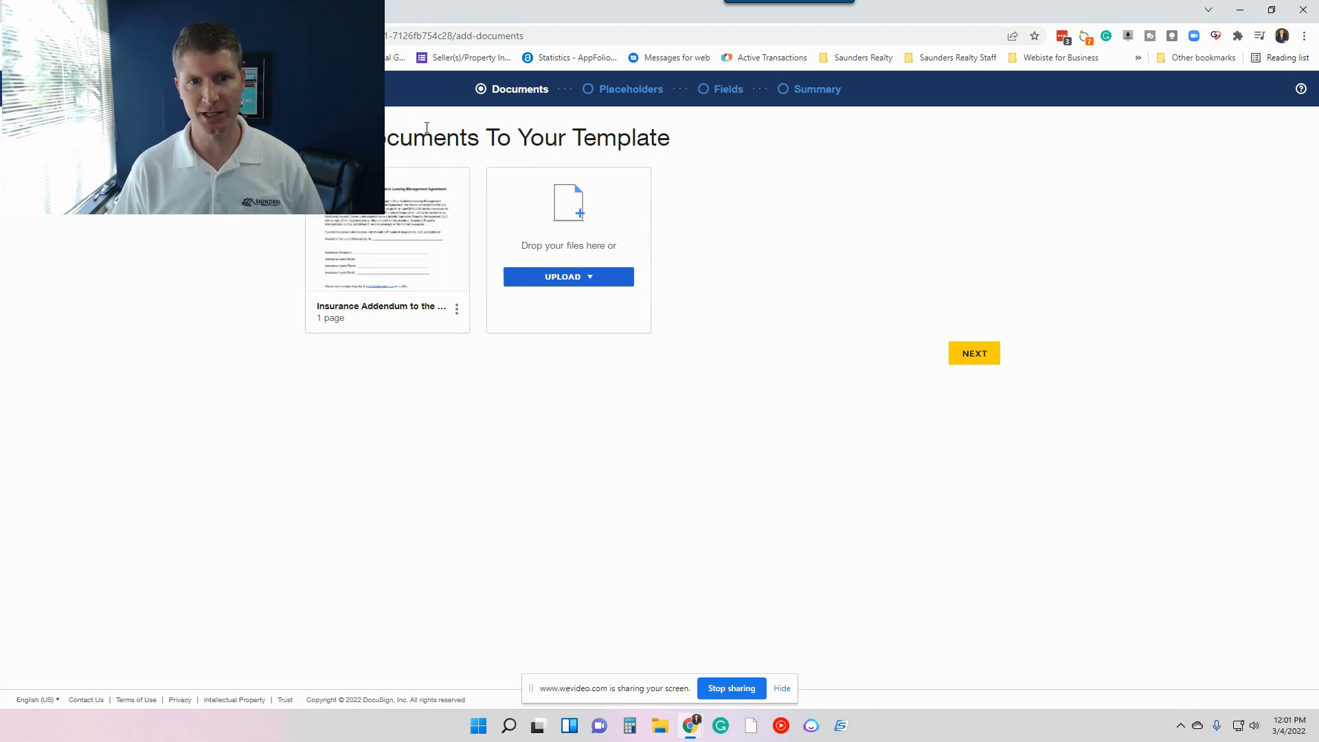
left_click(990, 358)
Name the first placeholder recipient Homeowner 1.
left_click(517, 256)
type("Home")
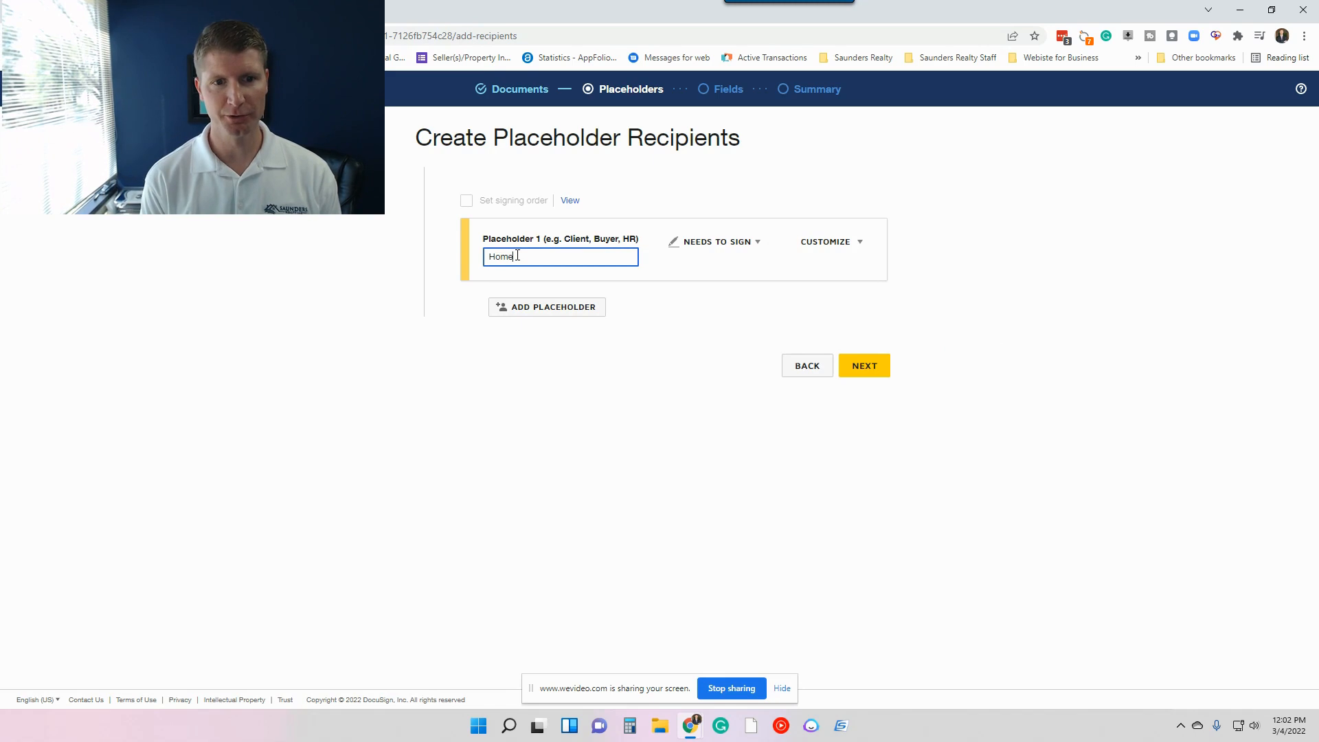
type(" owner 1")
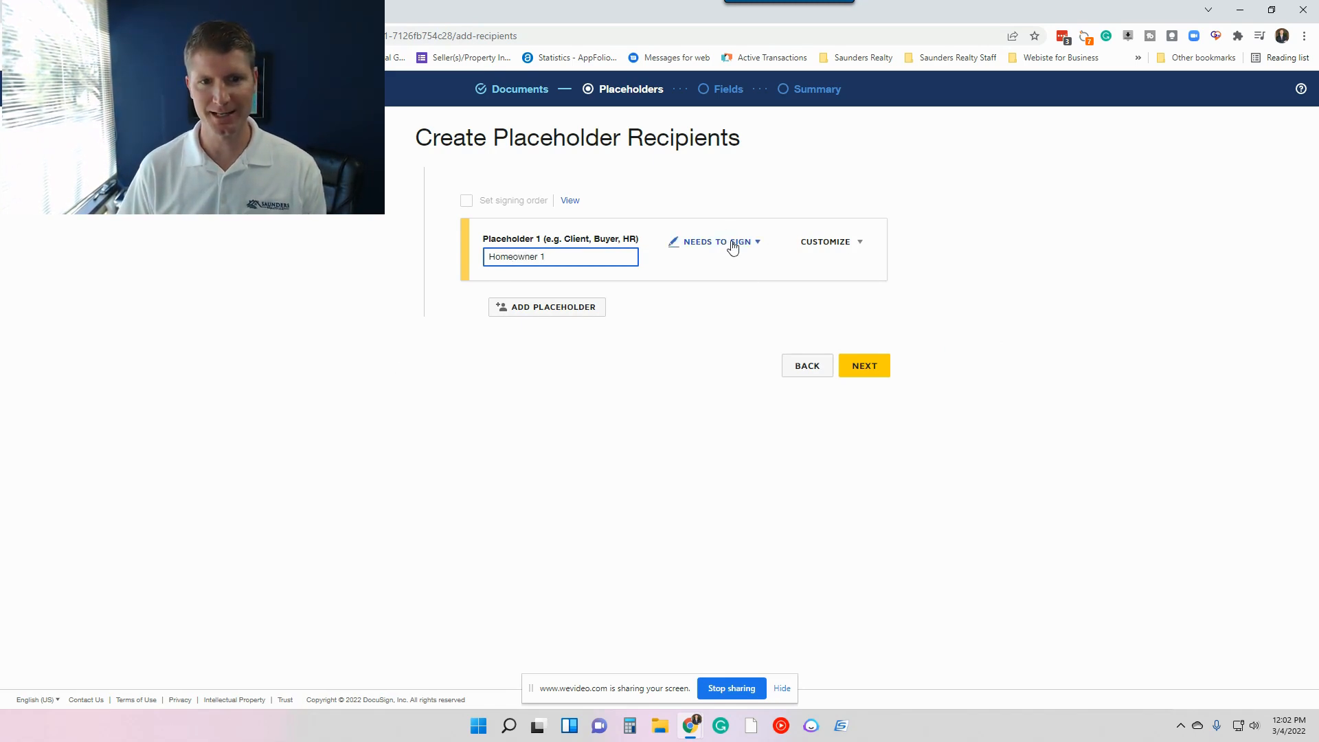
Add a second placeholder recipient named Homeowner 2.
left_click(527, 308)
left_click(546, 336)
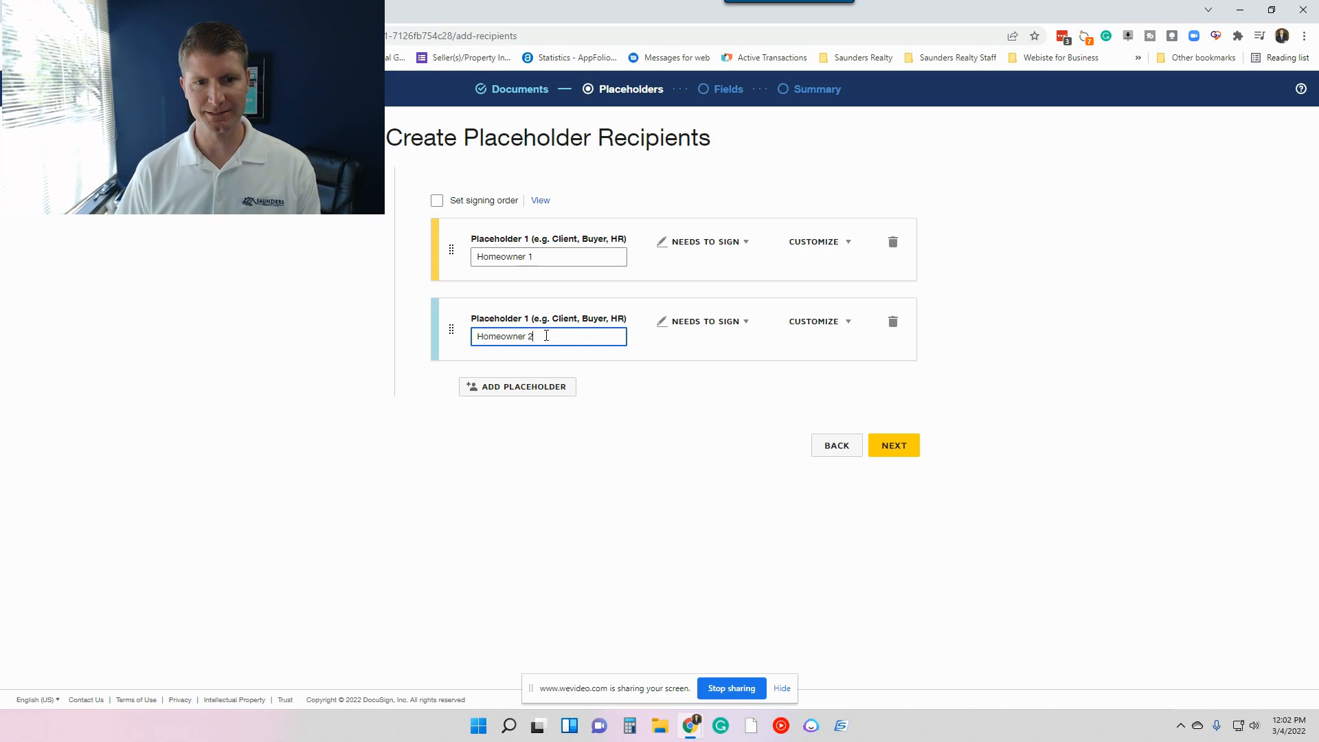
left_click(1038, 264)
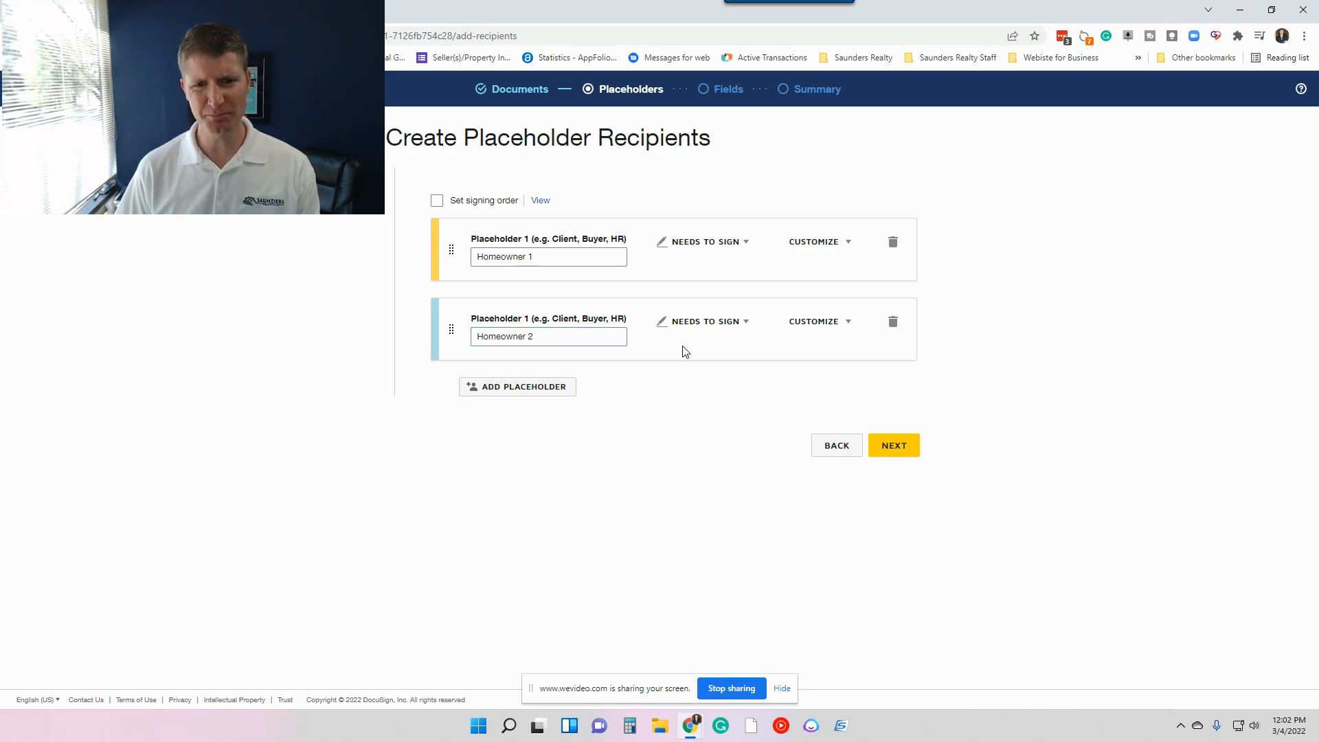
Add a third placeholder recipient and enter the company's info email address as its name.
left_click(523, 388)
left_click(740, 402)
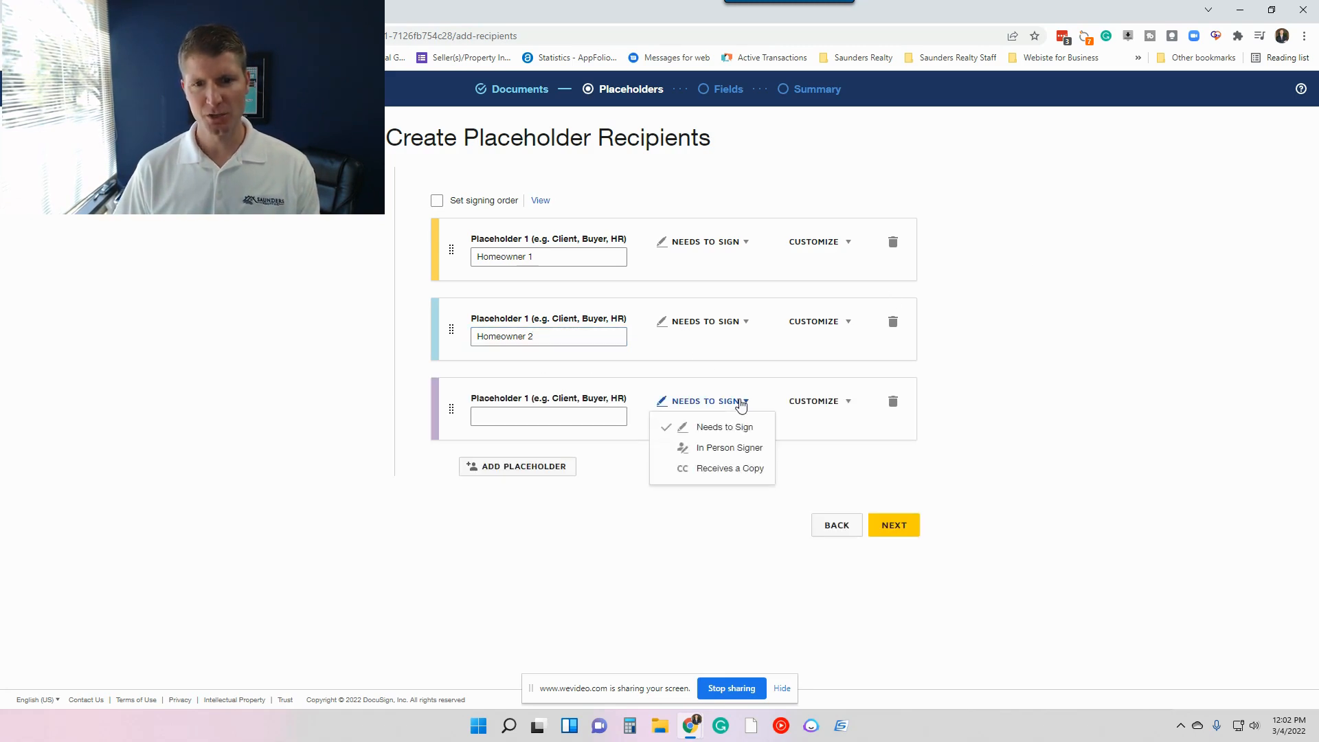
left_click(1113, 365)
left_click(518, 416)
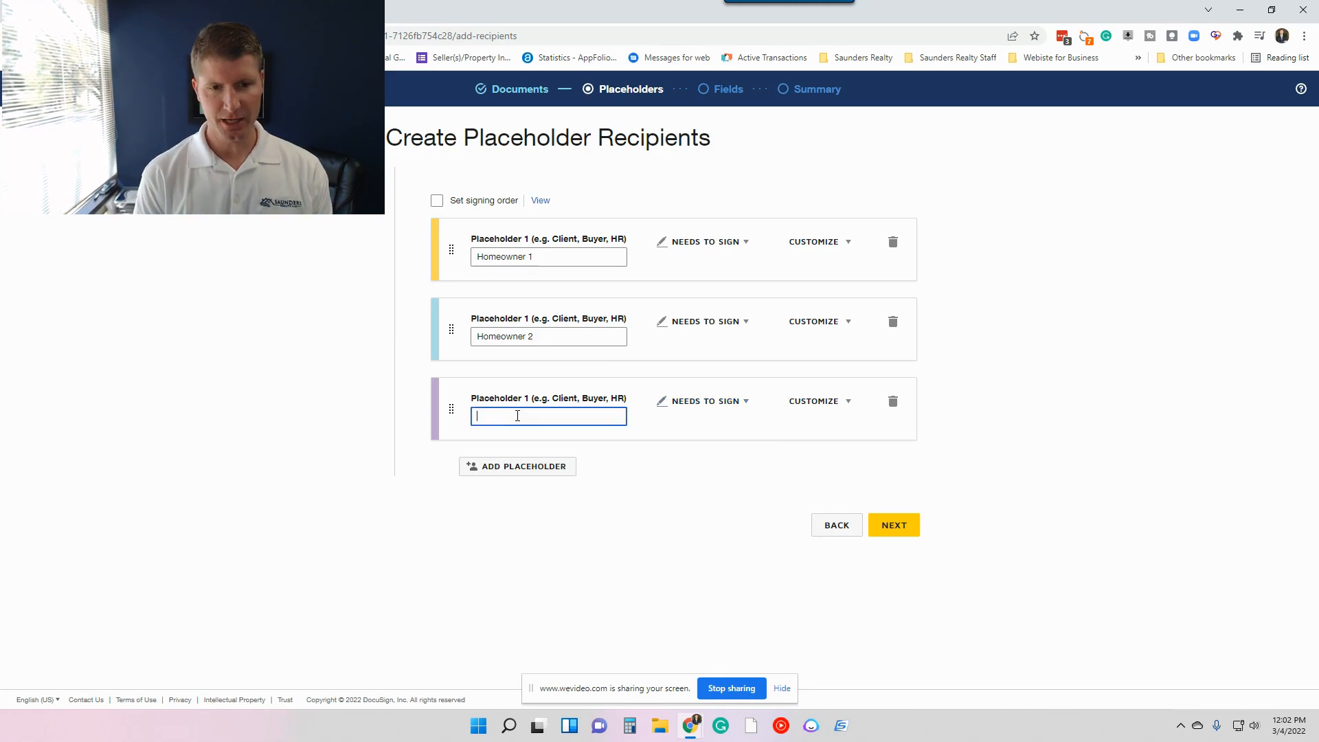
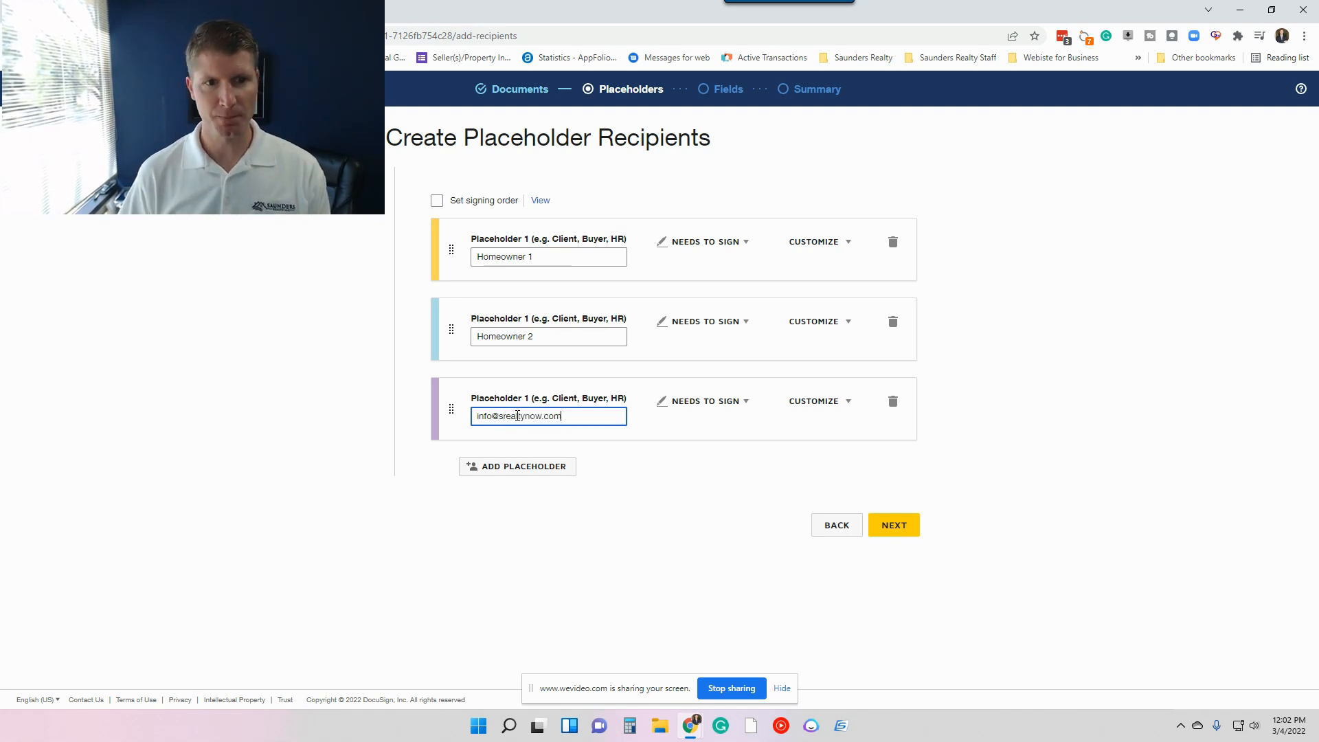
Enable the signing order, setting Homeowner 2 to order 1 and the company email placeholder to order 2.
left_click(437, 202)
double_click(399, 328)
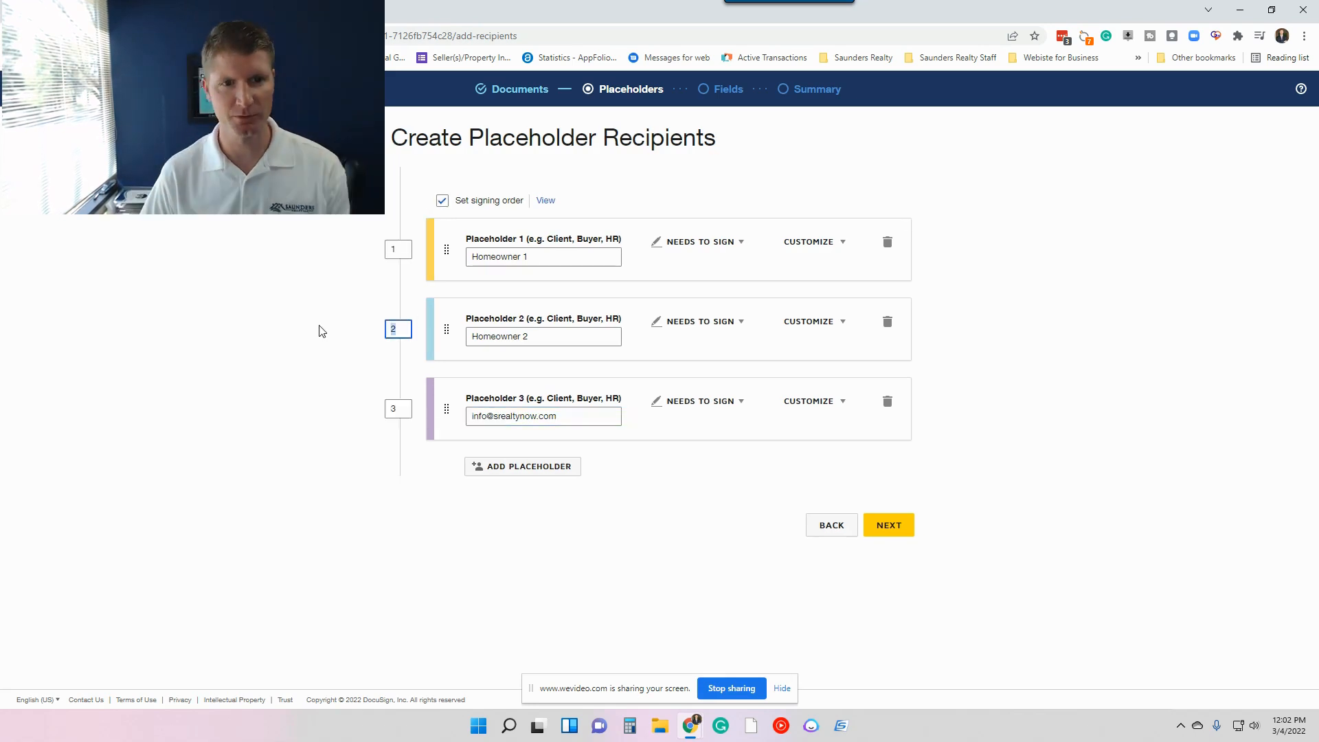
type("1")
left_click(479, 234)
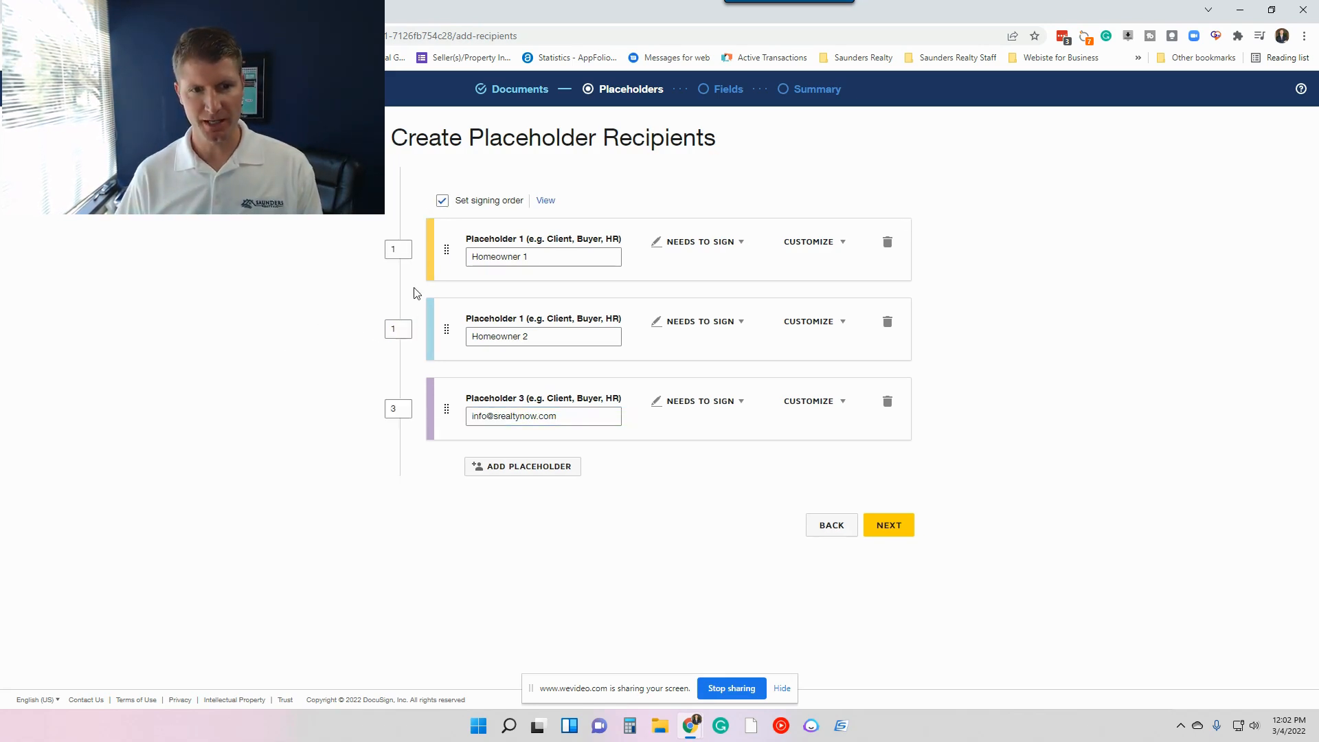
double_click(398, 409)
type("2")
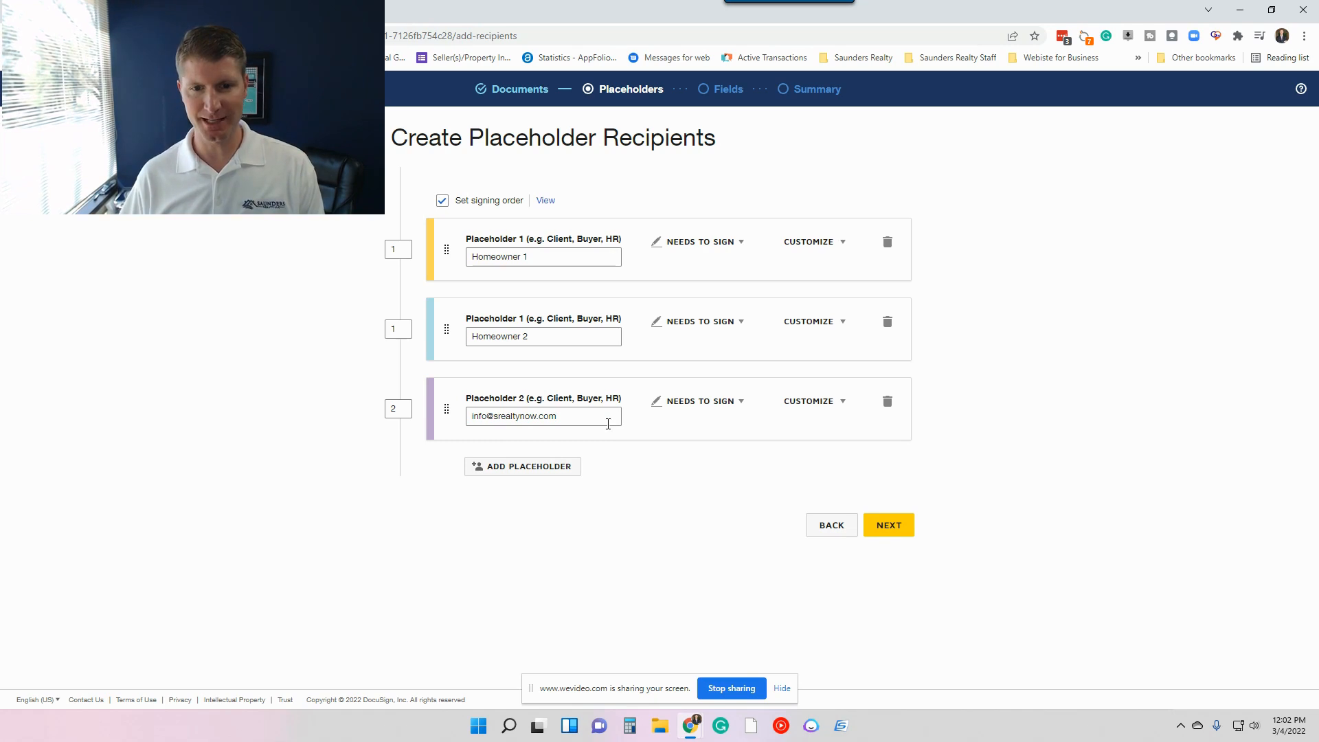
Change the company email placeholder's role to Receives a Copy and proceed to the fields stage for the Insurance Addendum.
left_click(738, 405)
left_click(735, 469)
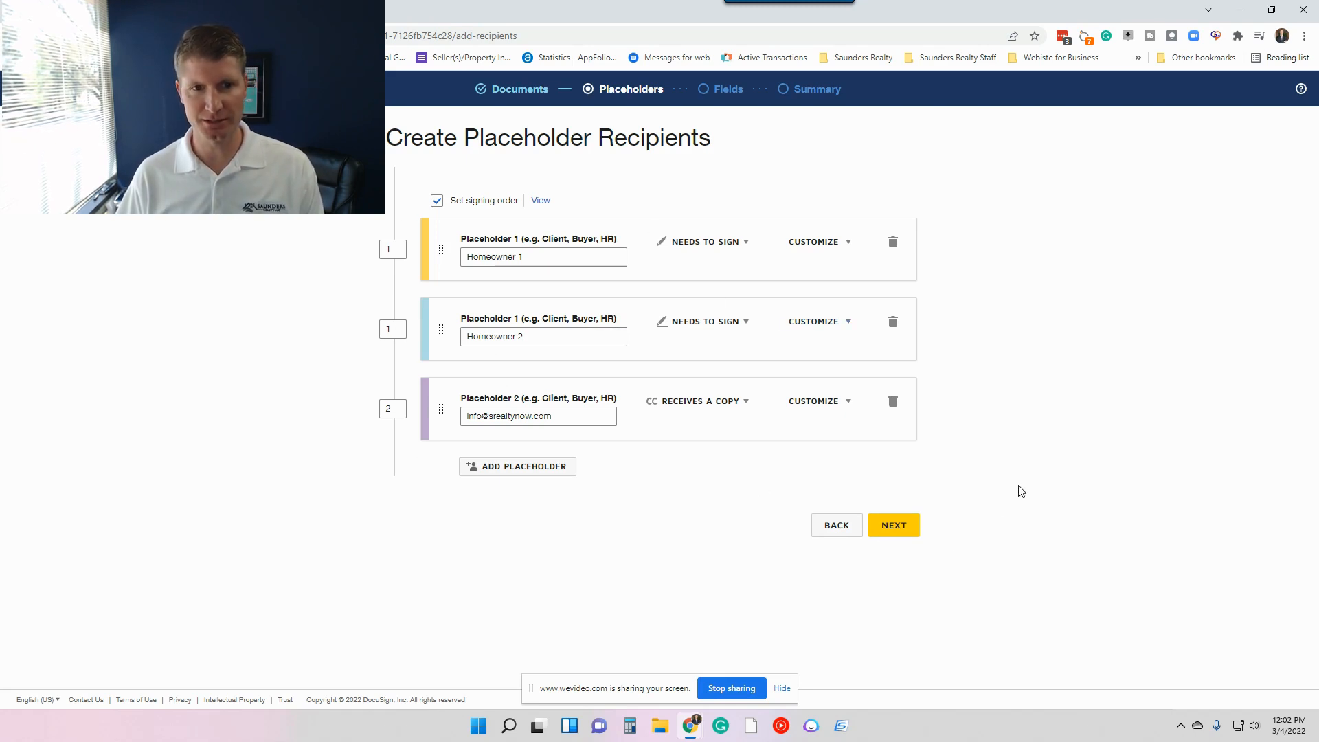
left_click(894, 525)
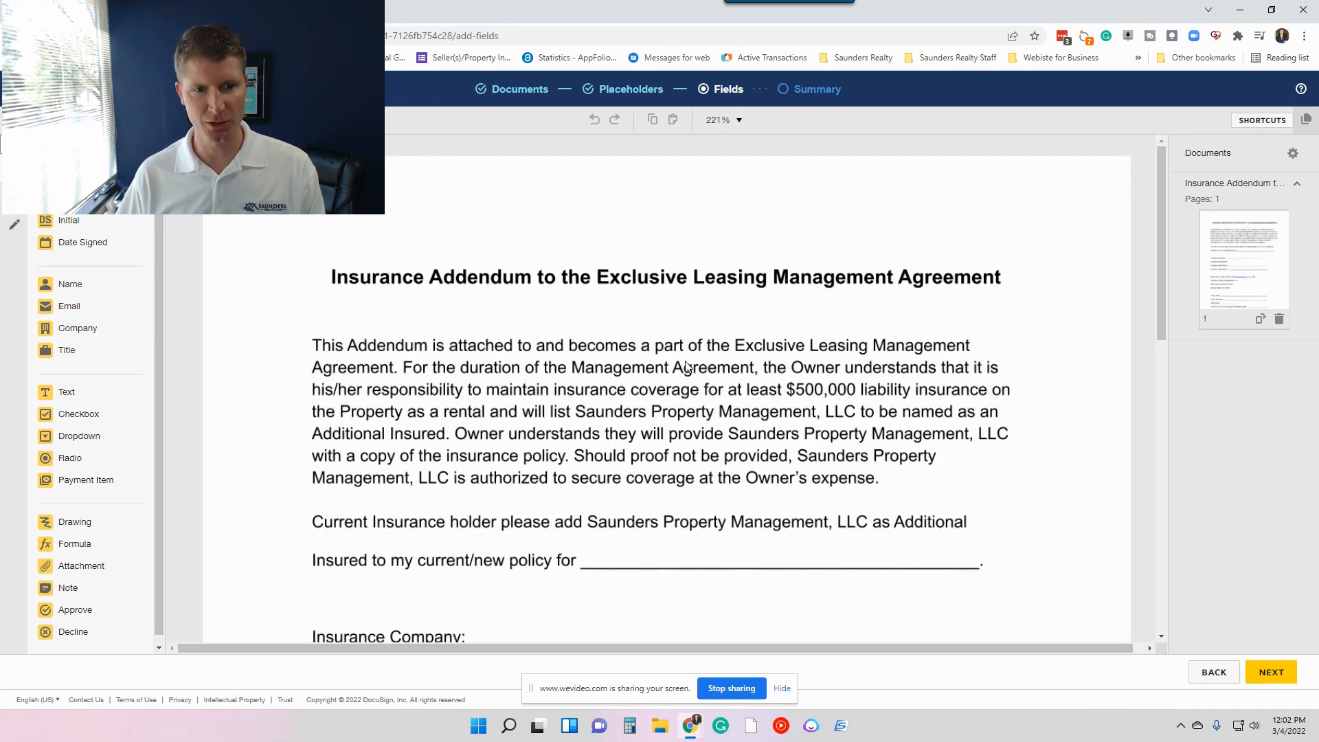
scroll(667, 389, "down", 2)
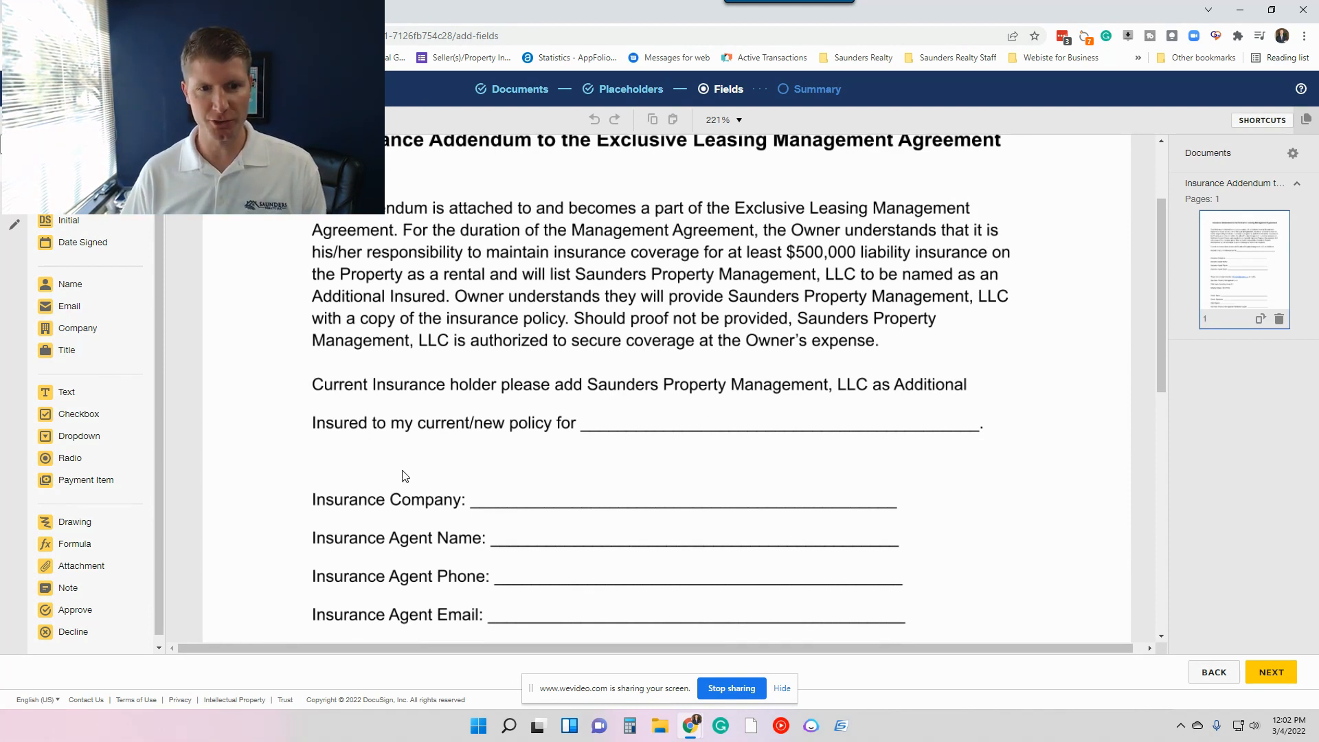
scroll(516, 434, "down", 1)
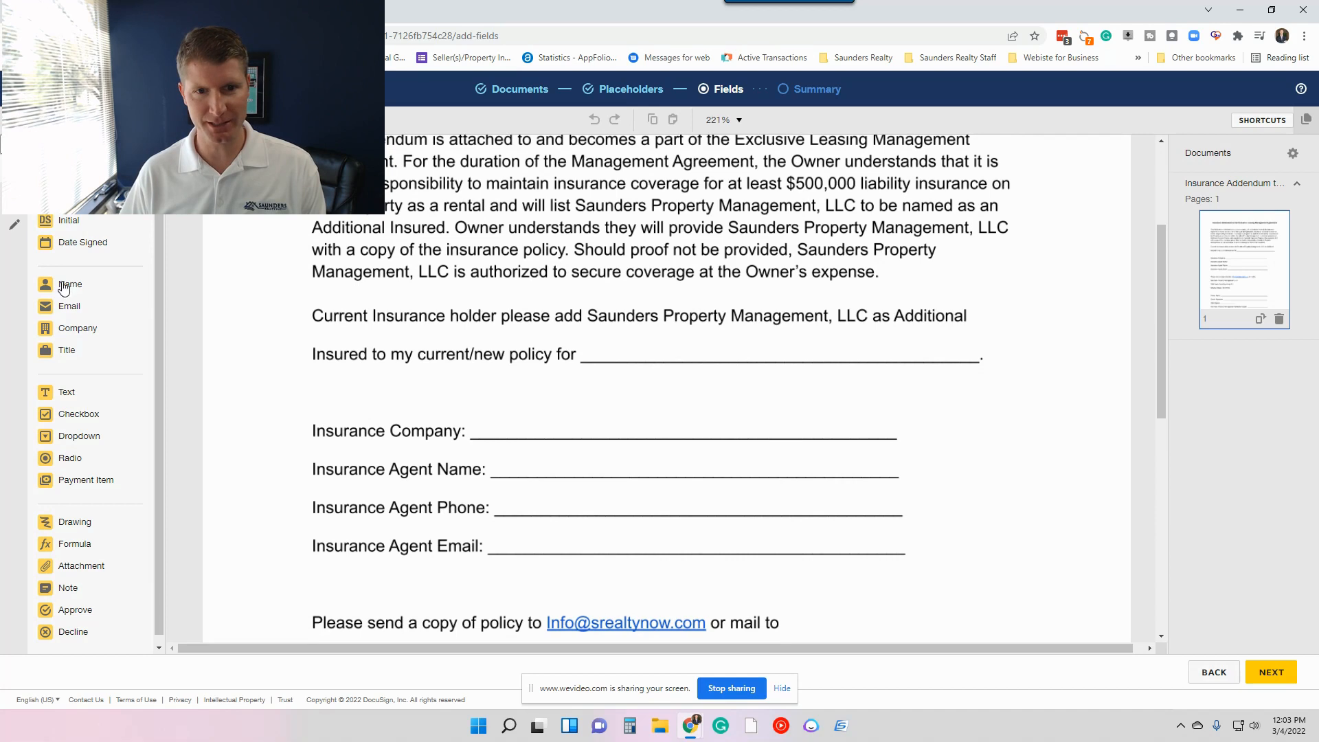
Place Homeowner 1 text fields on the current/new policy and Insurance Company lines, widening them to span the blanks.
left_click_drag(61, 397, 708, 366)
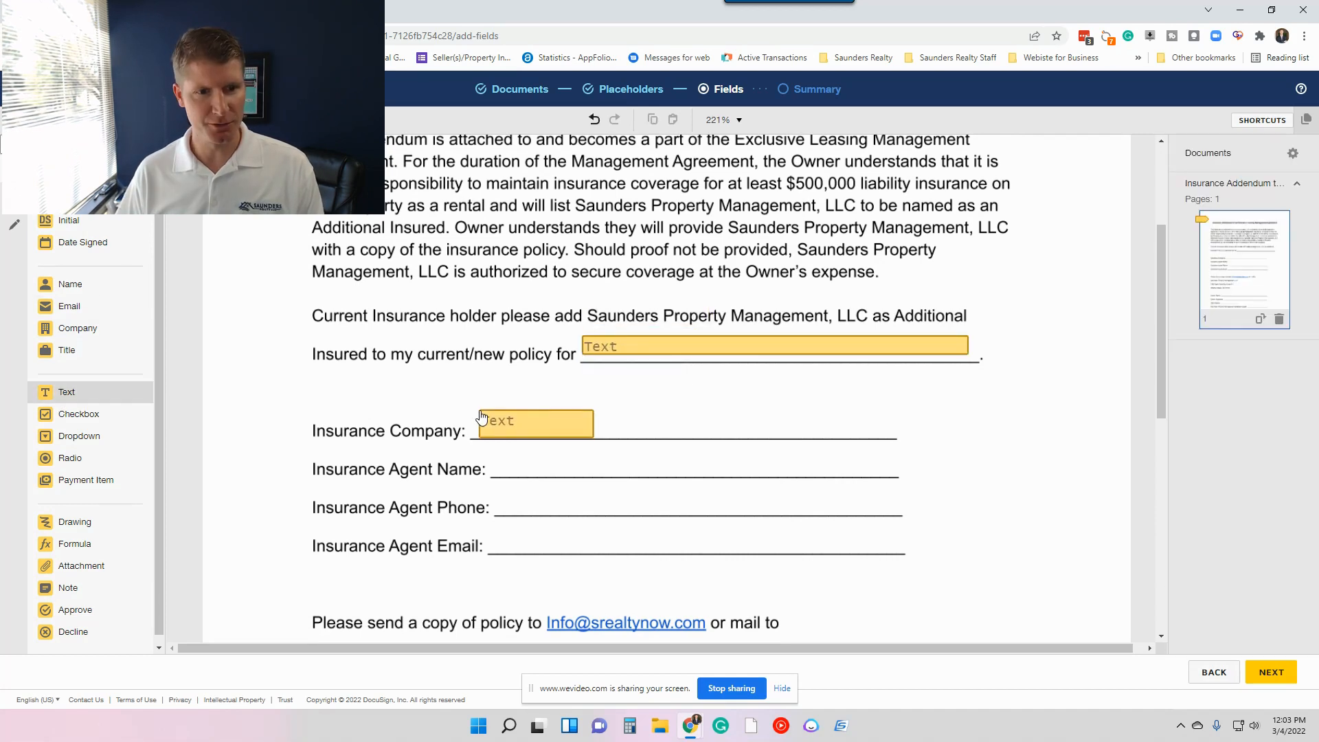
left_click(481, 418)
left_click_drag(596, 438, 908, 438)
left_click(1024, 451)
Place Homeowner 1 text fields spanning the Insurance Agent Name, Insurance Agent Phone and Insurance Agent Email lines.
left_click_drag(66, 393, 498, 459)
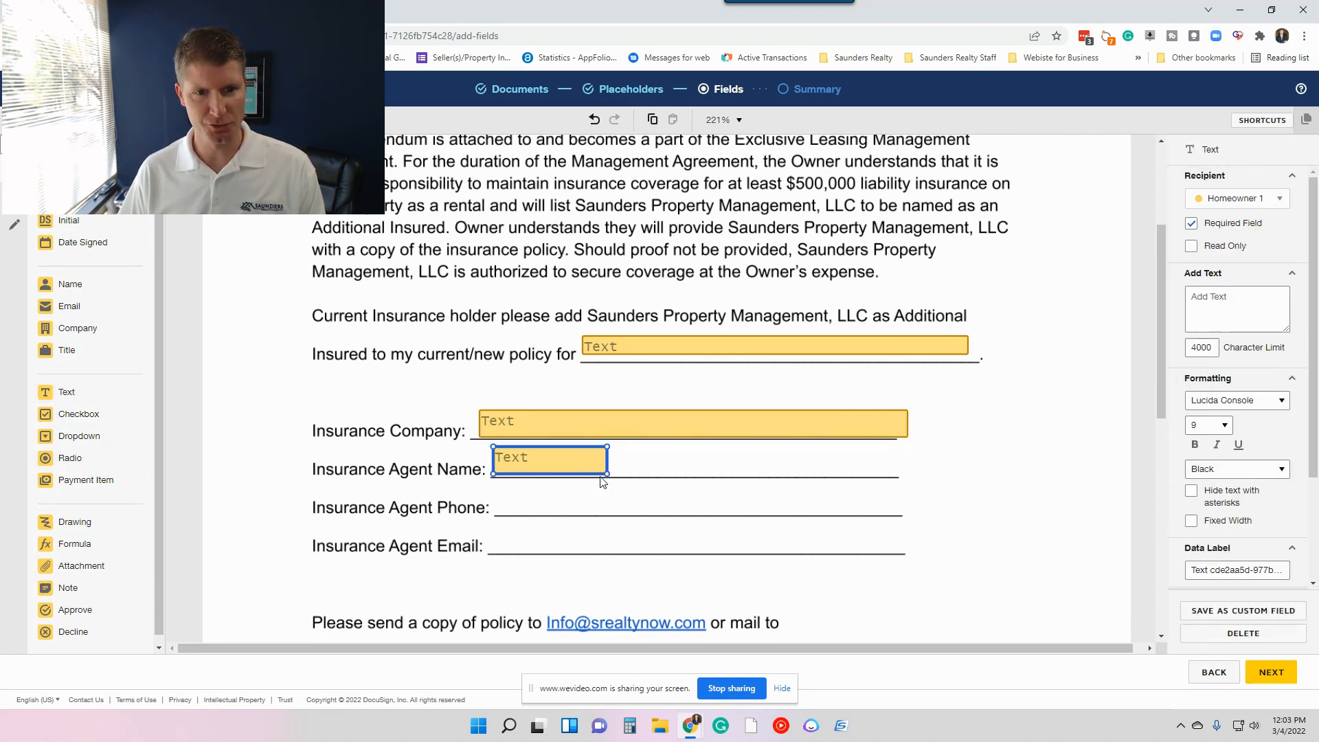
left_click_drag(605, 481, 892, 472)
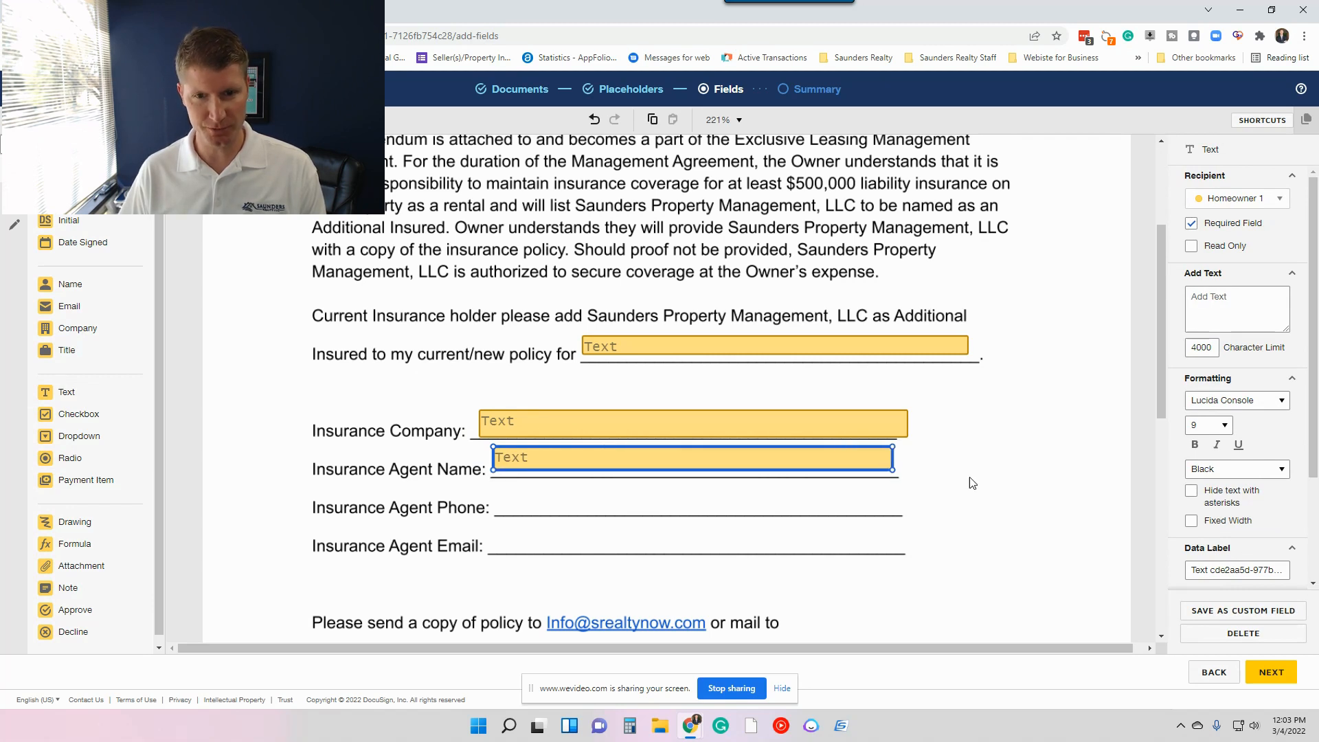
left_click(971, 479)
left_click_drag(69, 395, 506, 499)
left_click_drag(611, 513, 914, 512)
left_click_drag(51, 394, 841, 541)
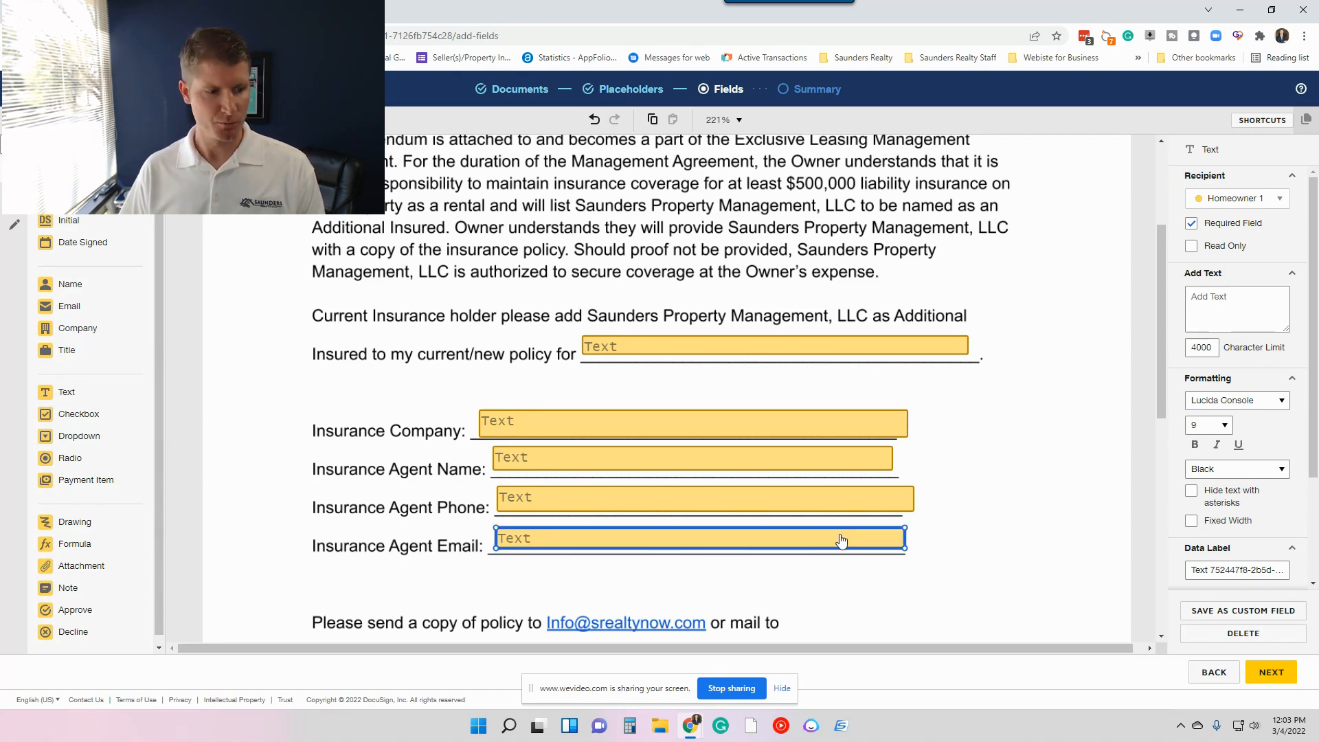
left_click(951, 433)
Place Homeowner 1's Name, Signature and Date Signed fields on the Owner Name, Owner Signature and Date Signed lines.
scroll(951, 434, "down", 1)
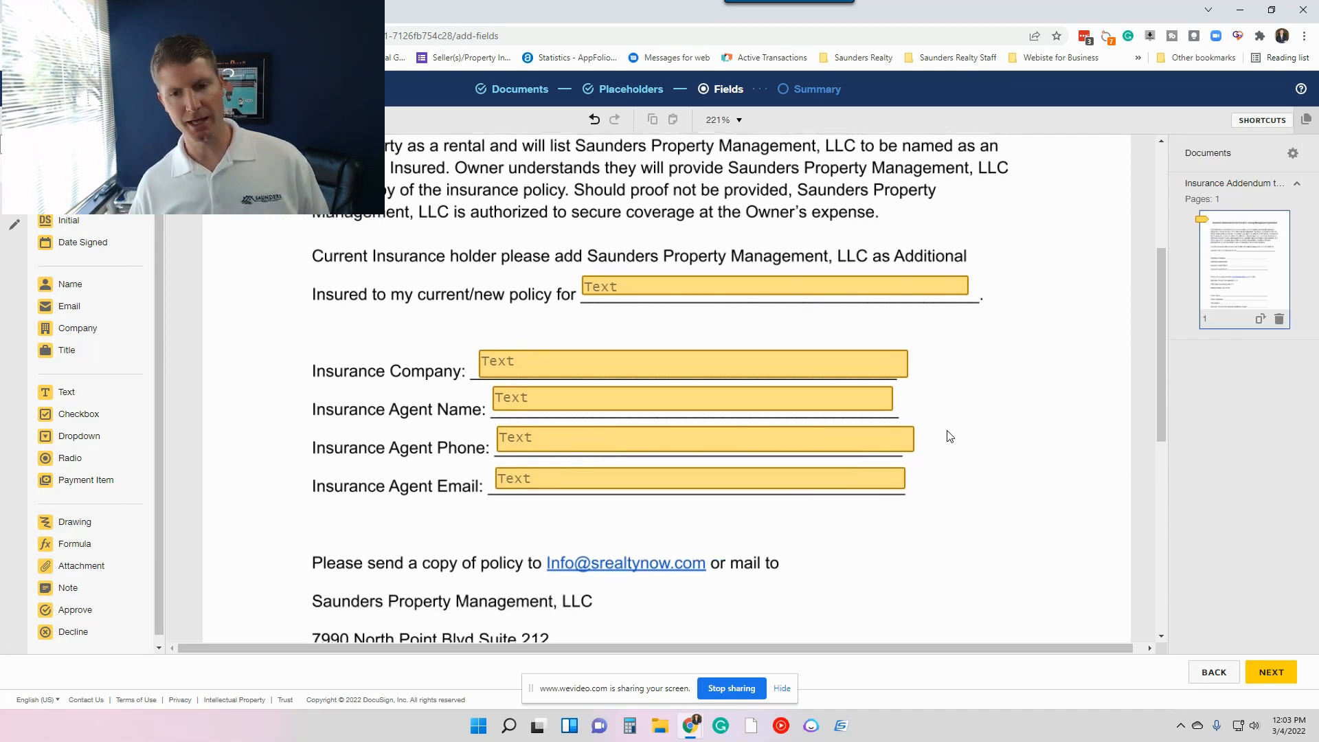
scroll(708, 364, "down", 1)
scroll(679, 338, "down", 1)
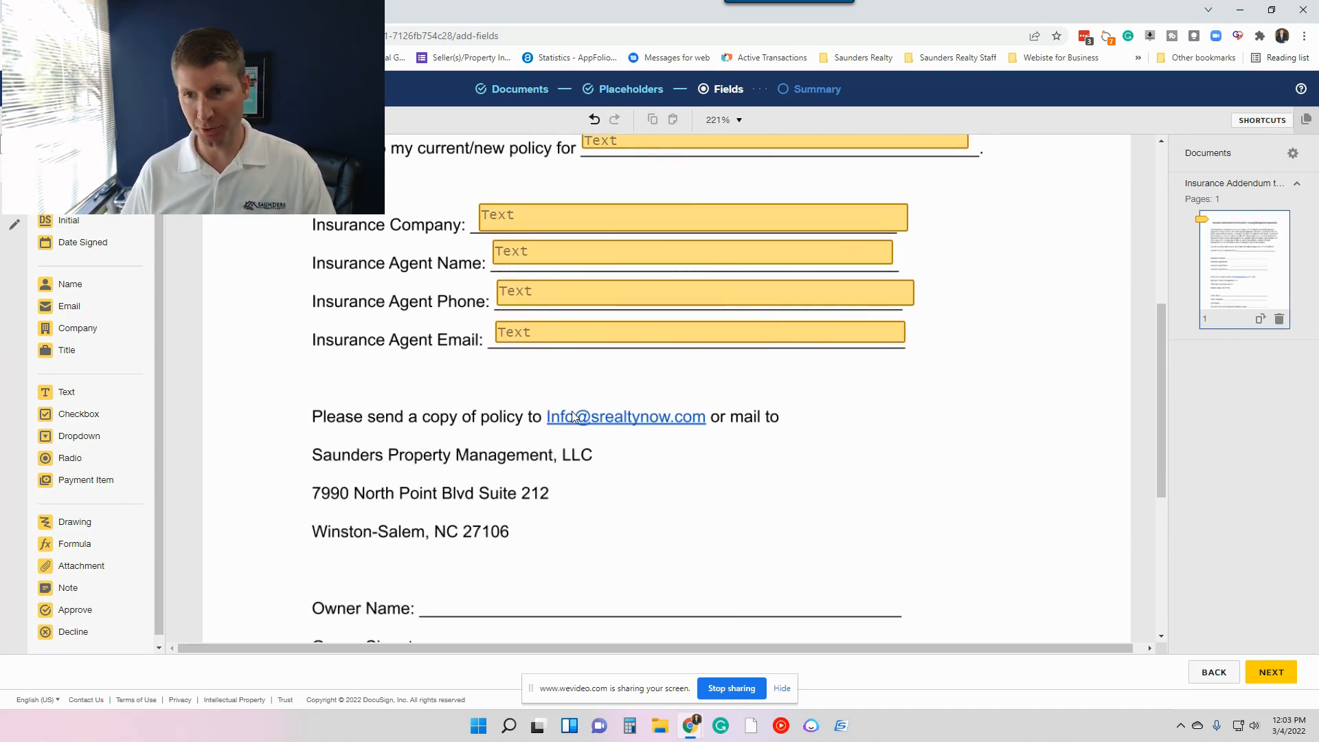
scroll(884, 365, "down", 3)
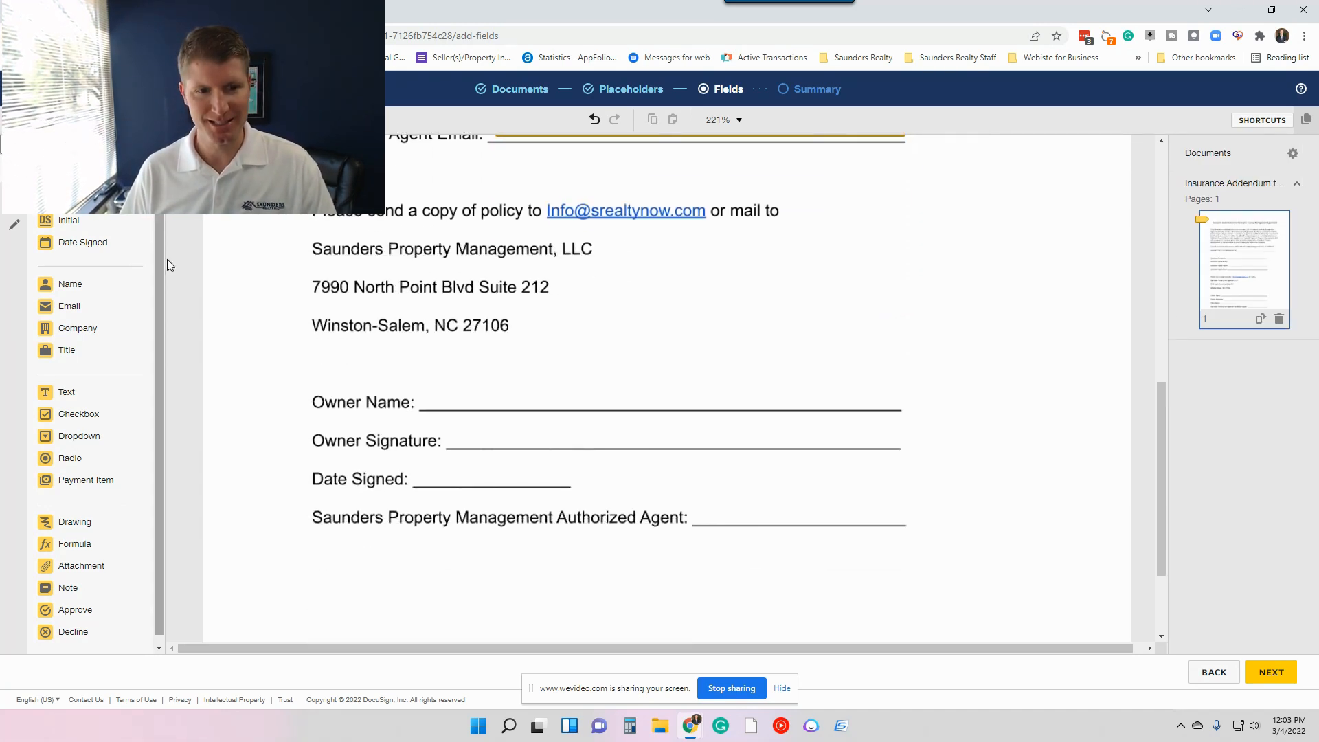
left_click_drag(49, 284, 460, 393)
left_click_drag(195, 249, 525, 433)
left_click_drag(96, 249, 494, 477)
left_click(765, 457)
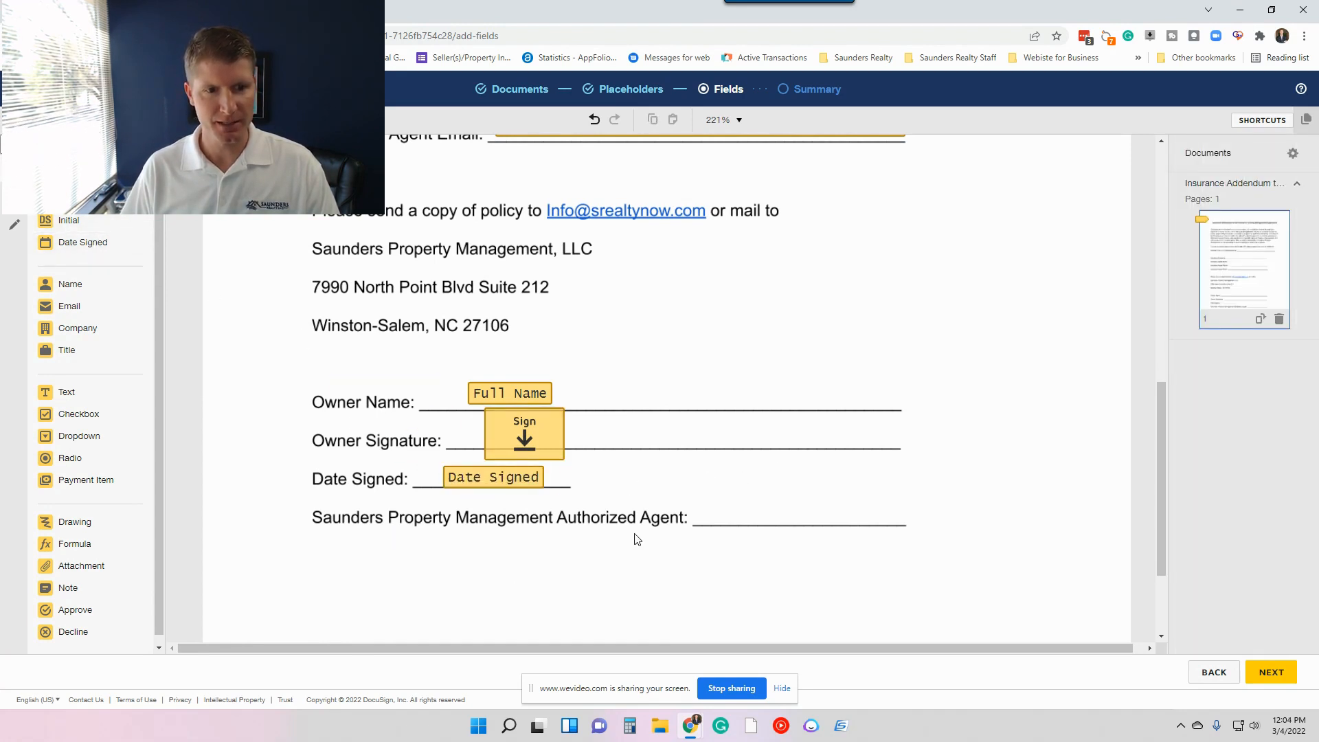
Add a read-only text field on the Authorized Agent line, prefilled with the agent's full name.
left_click_drag(77, 396, 701, 505)
left_click_drag(812, 524, 936, 522)
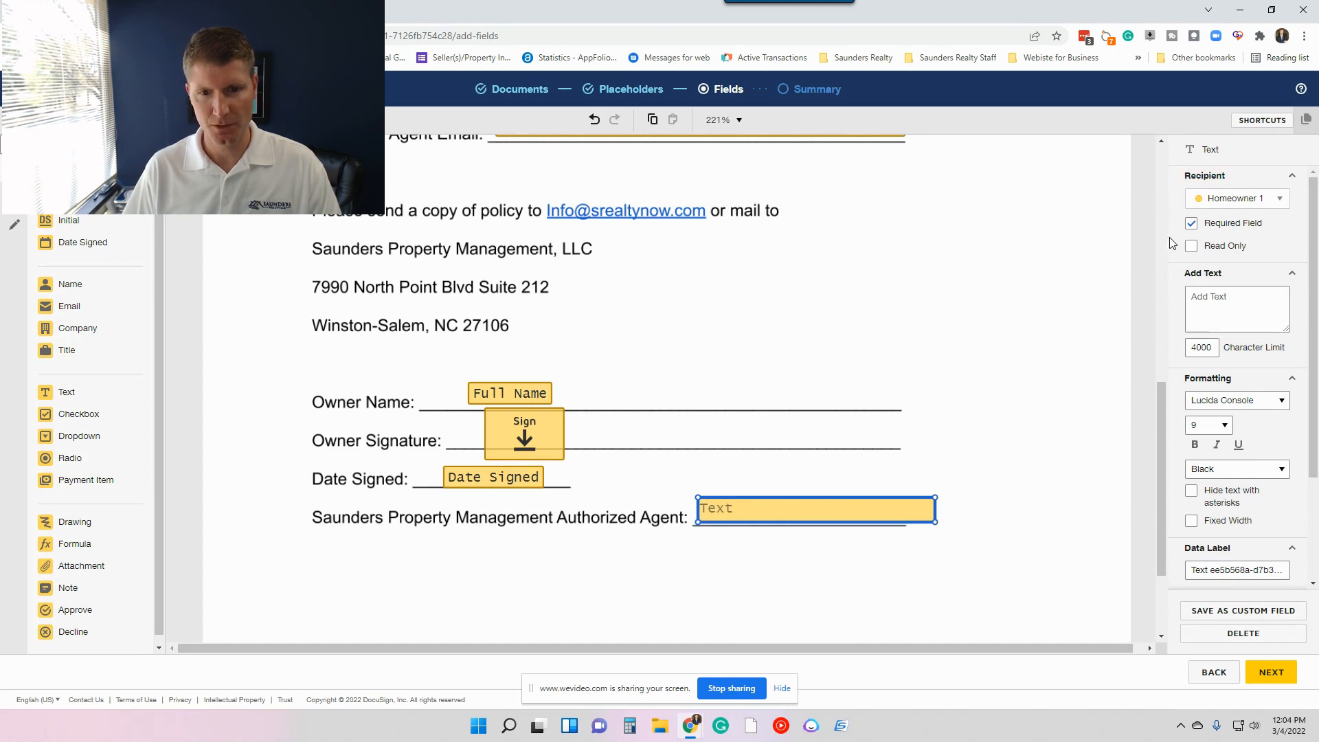
left_click(1215, 302)
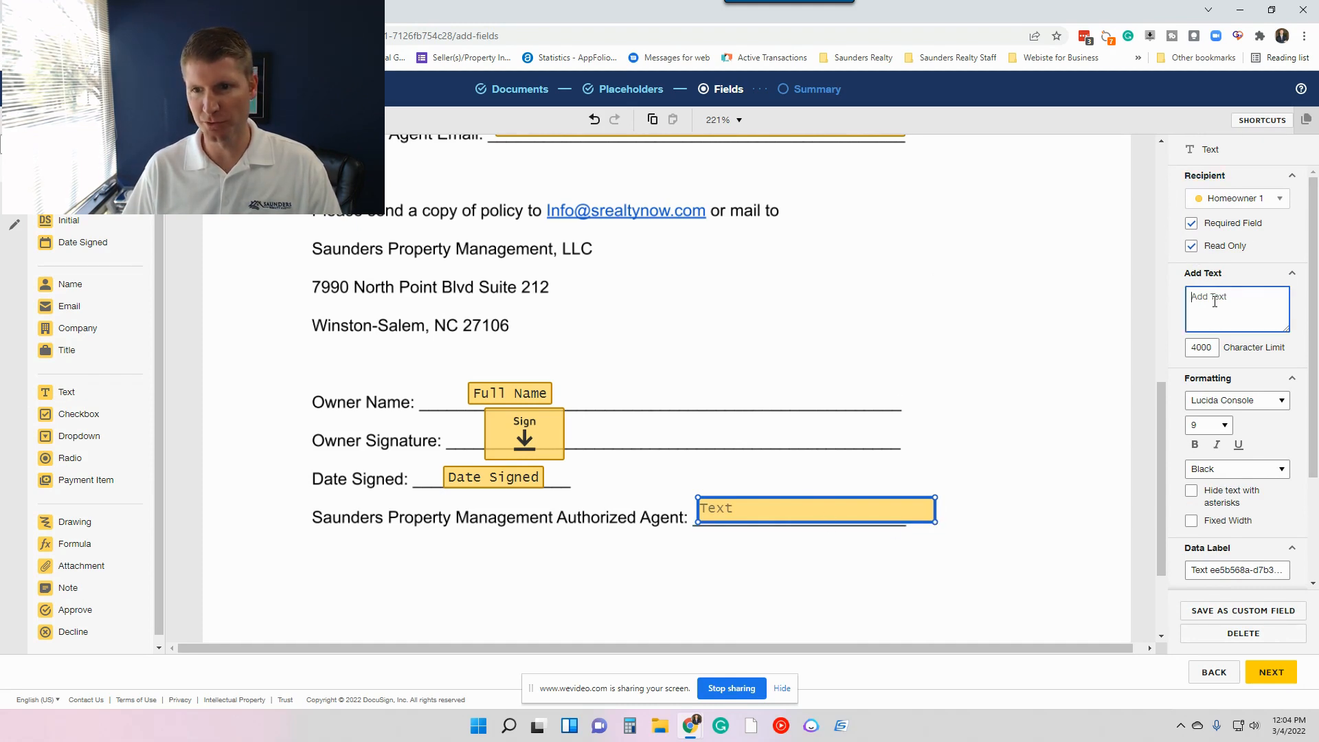
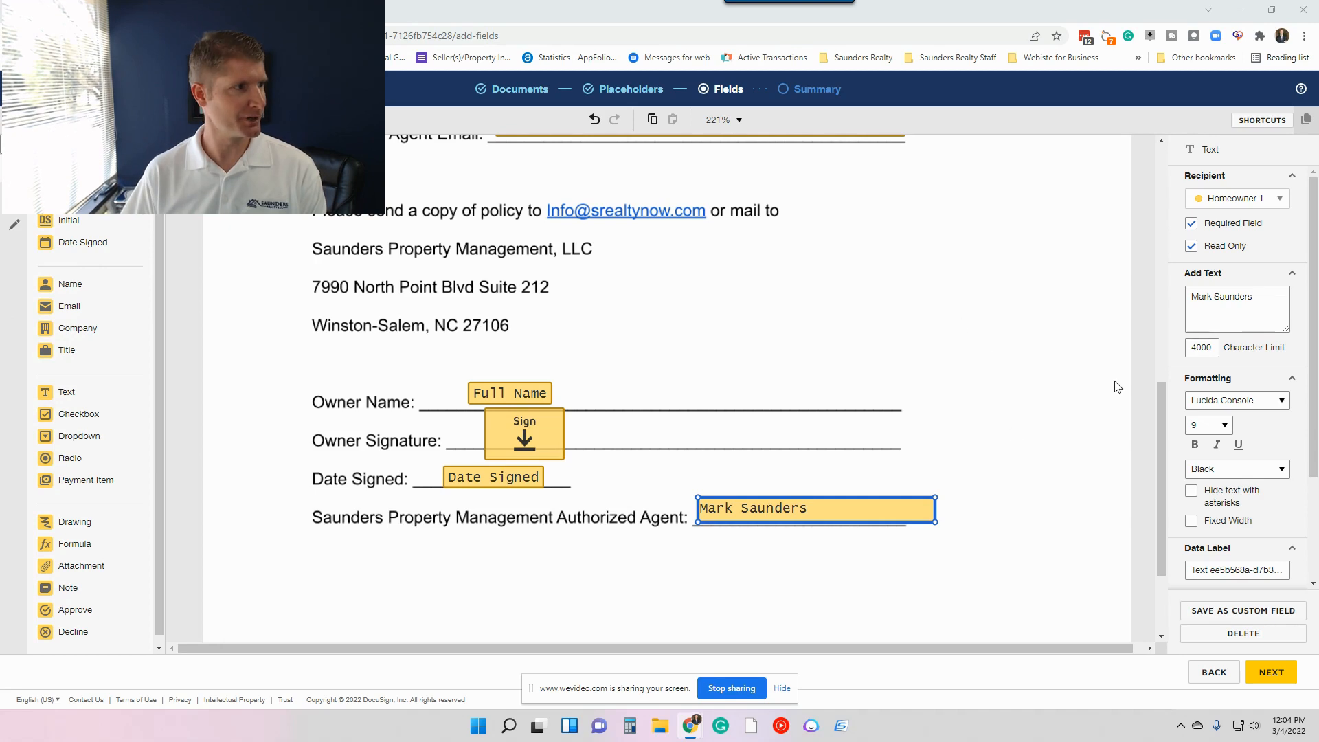
Narrow the authorized agent's text field so it fits closely around the prefilled name.
left_click(916, 395)
left_click(859, 512)
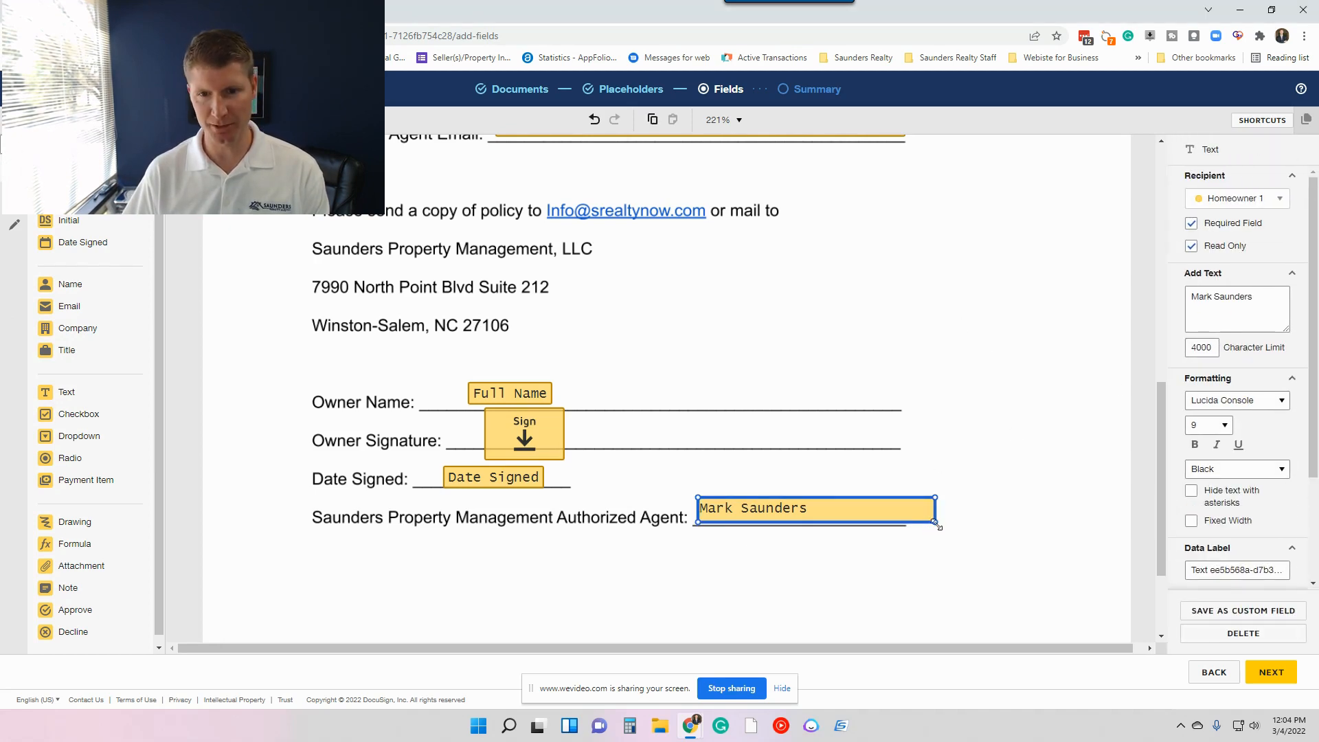
left_click_drag(934, 520, 833, 523)
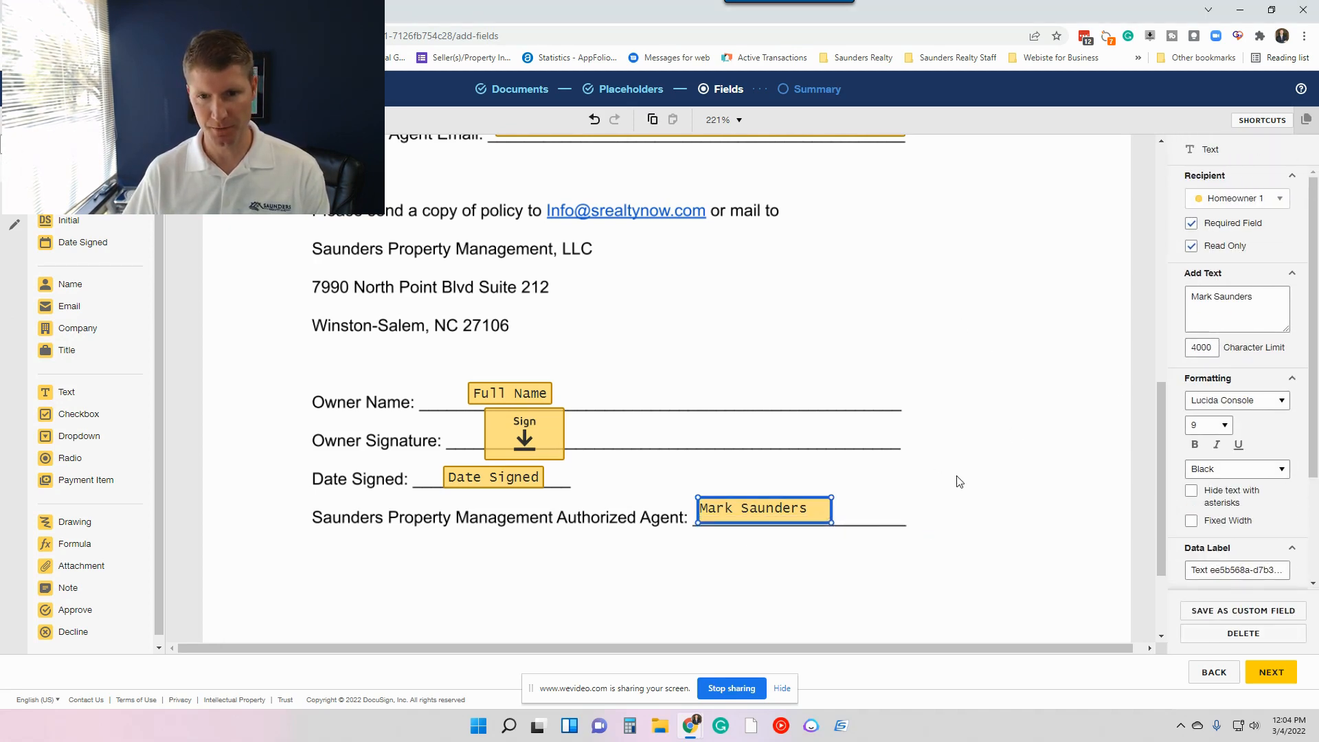
left_click(864, 514)
left_click(792, 513)
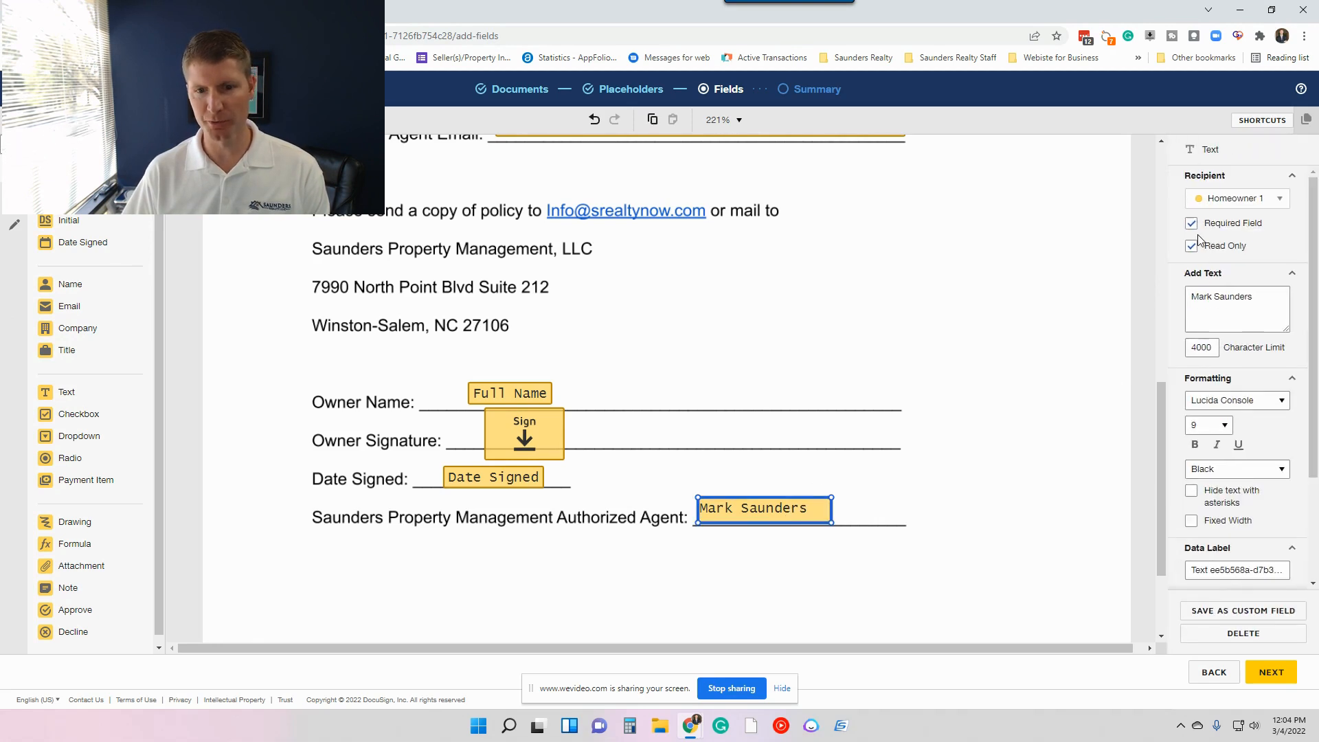
Try to proceed to the template summary with fields assigned only to Homeowner 1.
scroll(857, 445, "up", 5)
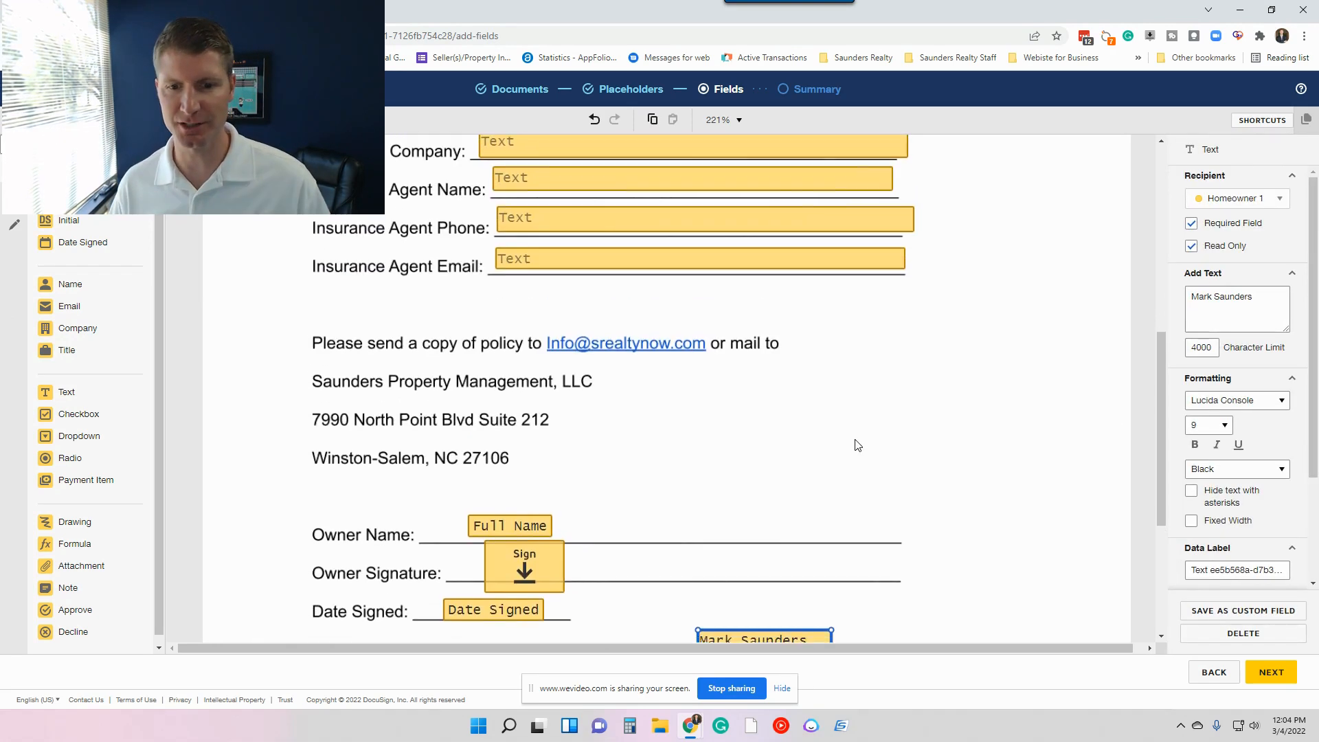
scroll(534, 265, "up", 3)
scroll(563, 295, "down", 10)
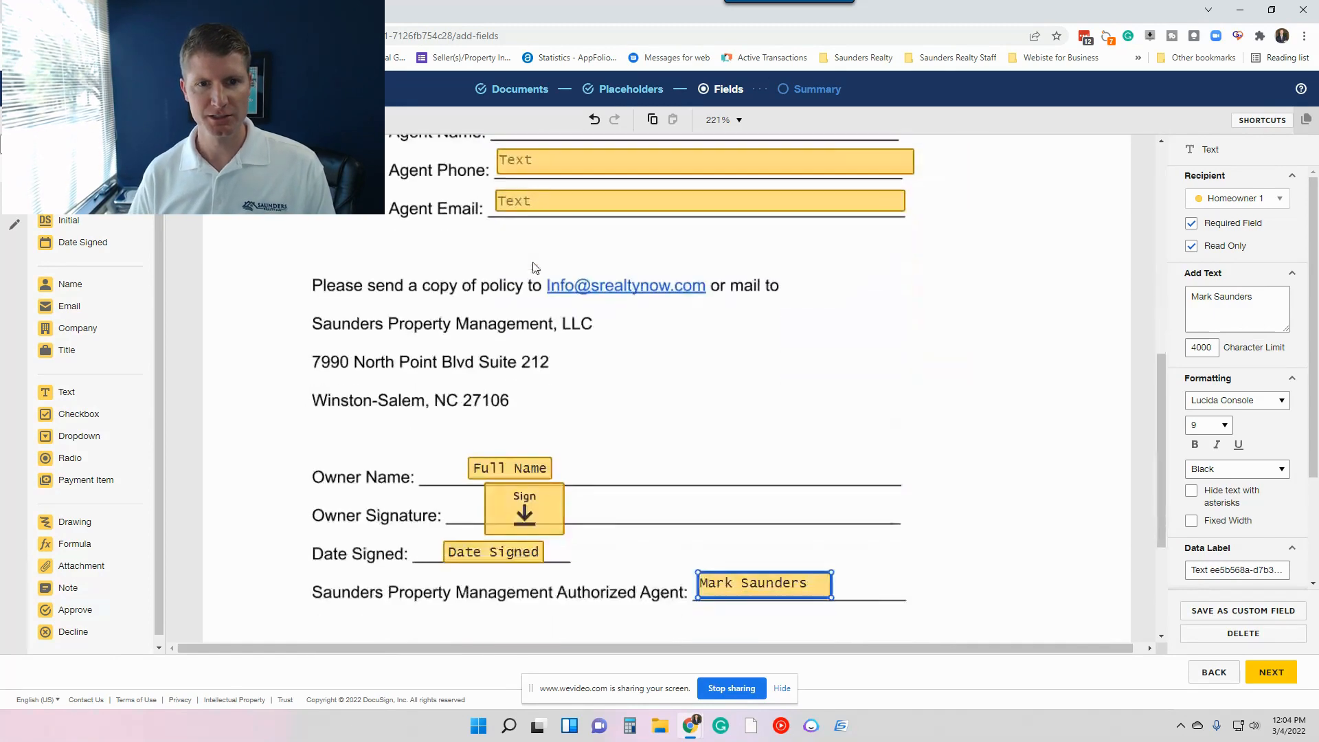
scroll(584, 323, "up", 10)
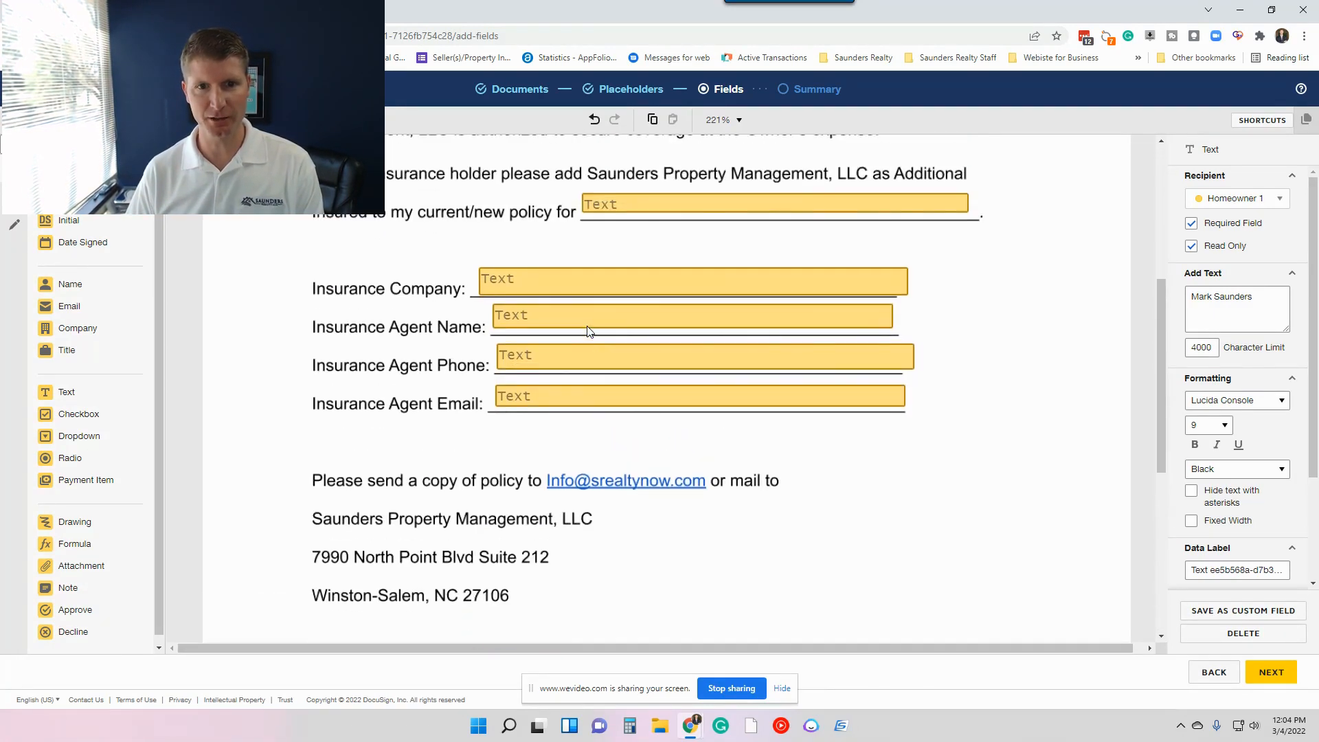
left_click(1283, 675)
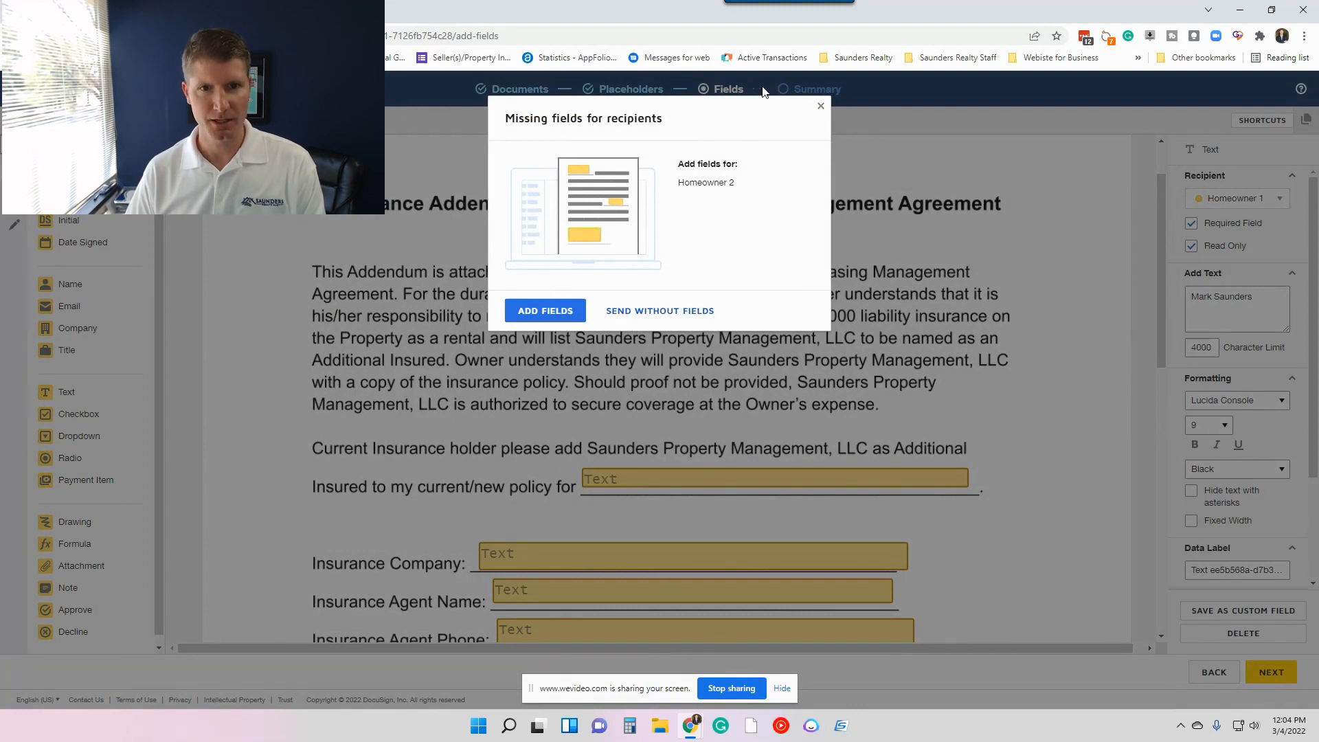
left_click(821, 109)
Place Signature and Name fields for Homeowner 2 on the Owner Signature and Owner Name lines, and proceed to the summary.
scroll(896, 338, "down", 7)
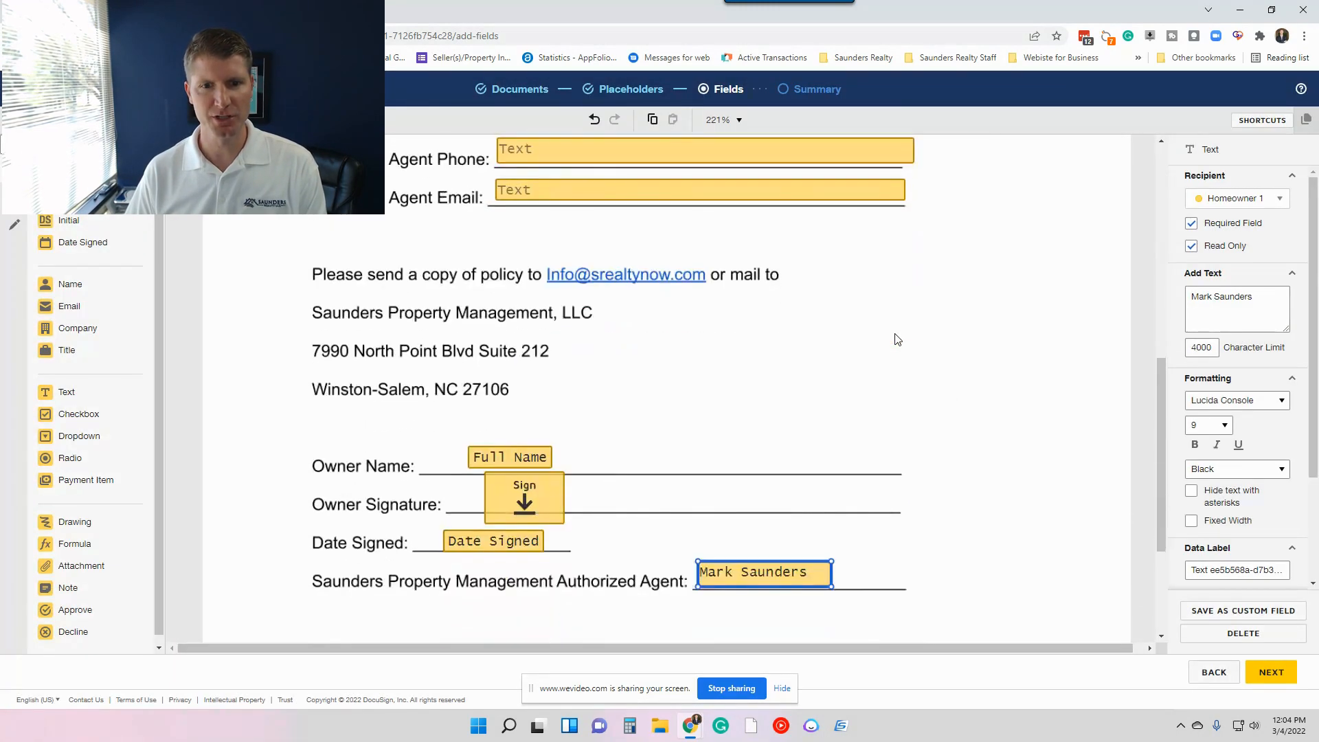
left_click(83, 194)
mouse_move(77, 199)
left_mouse_down()
mouse_move(265, 306)
mouse_move(632, 480)
left_mouse_up()
mouse_move(66, 291)
left_mouse_down()
mouse_move(484, 417)
mouse_move(636, 446)
left_mouse_up()
left_click(759, 430)
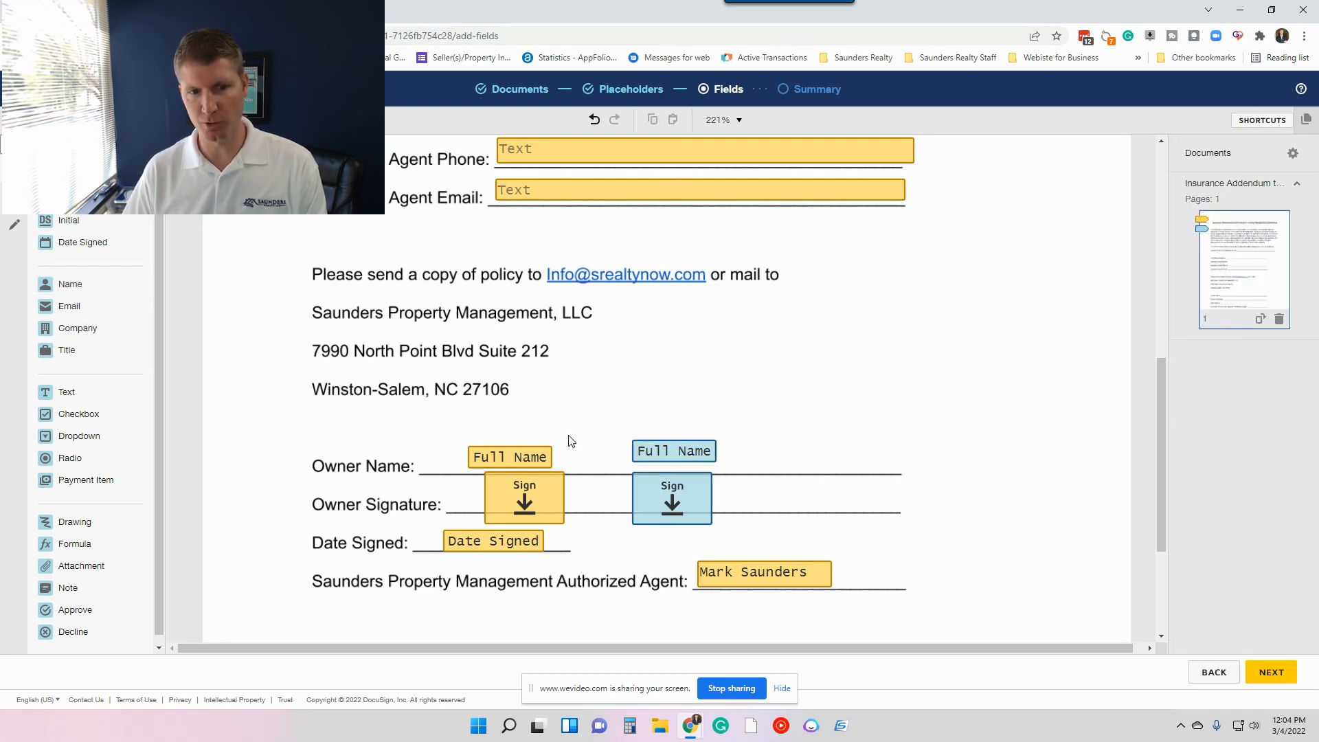
scroll(893, 421, "down", 3)
left_click(1272, 672)
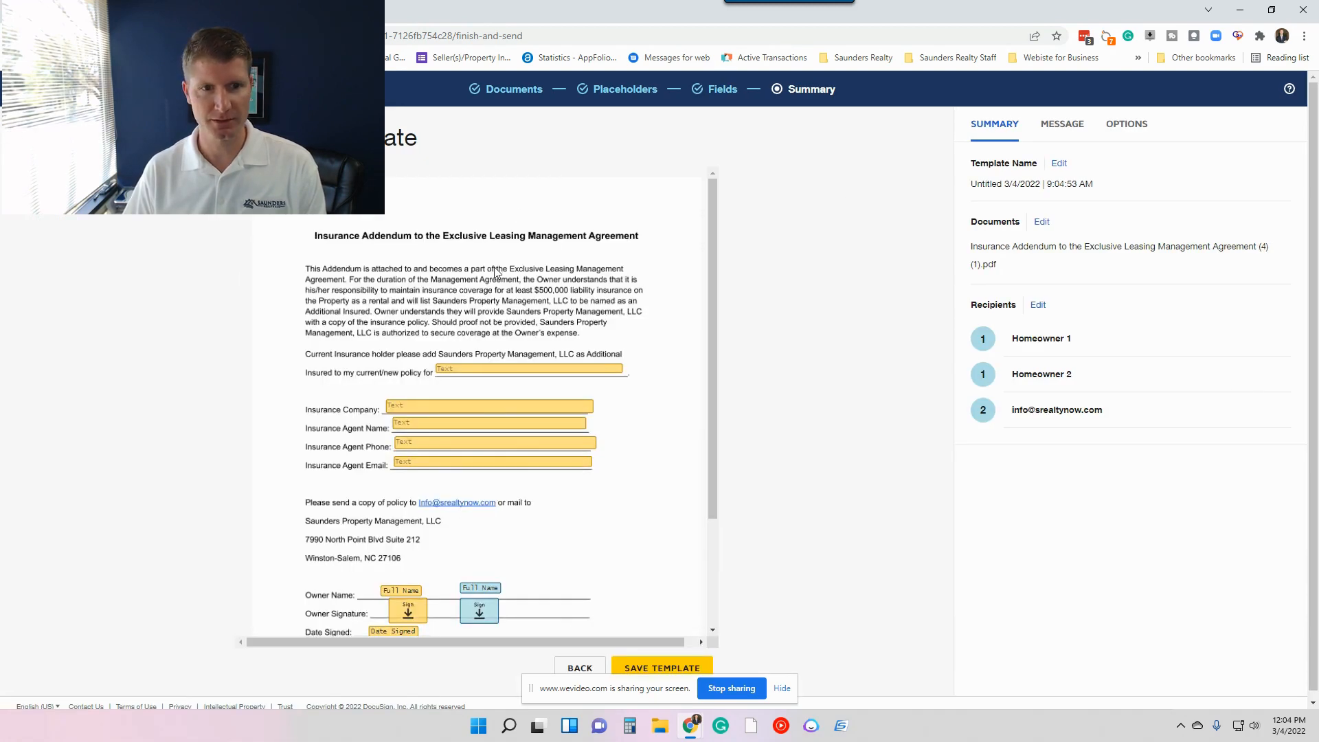
Enter ADD INSURANCE FROM as the template name in the summary.
left_click(1059, 165)
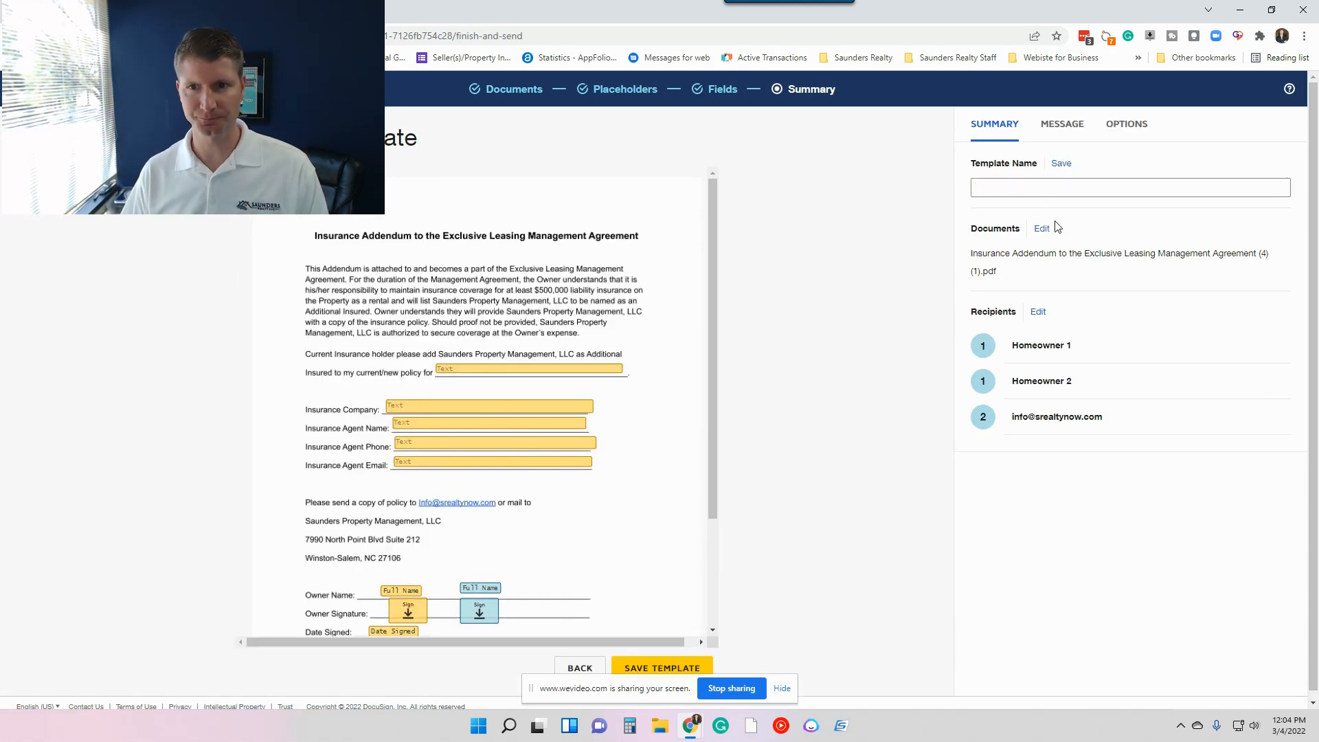
type("ADD")
key("BackSpace")
key("BackSpace")
type("DD INSURANCE")
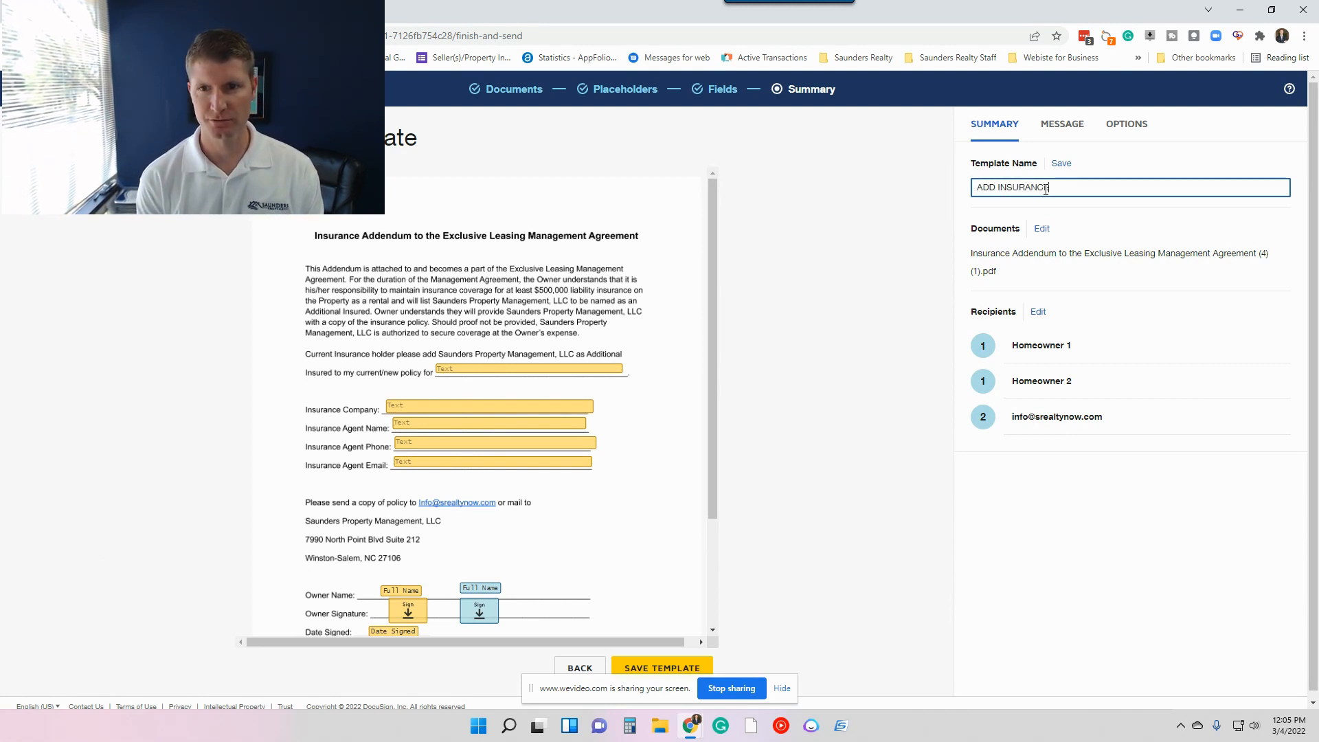
type(" FROM")
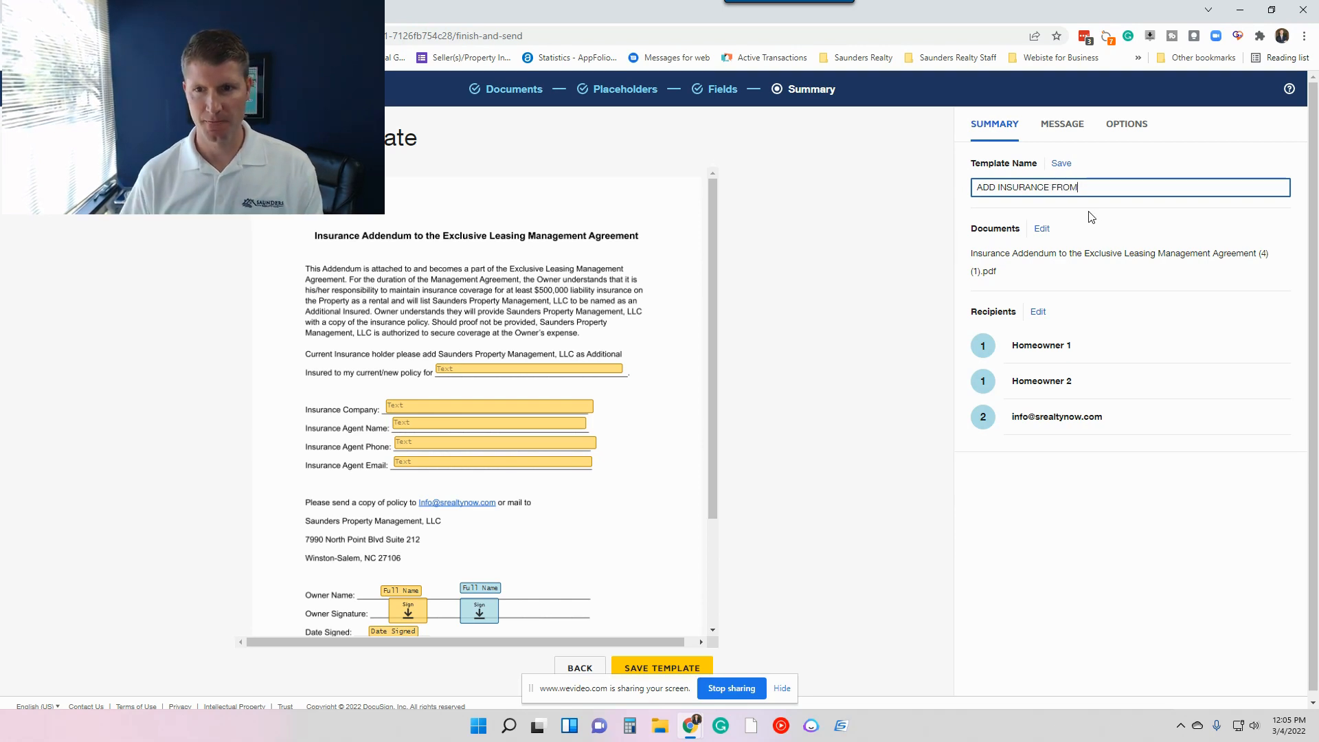
Save and close the template under the name ADD INSURANCE FORM.
scroll(611, 448, "down", 2)
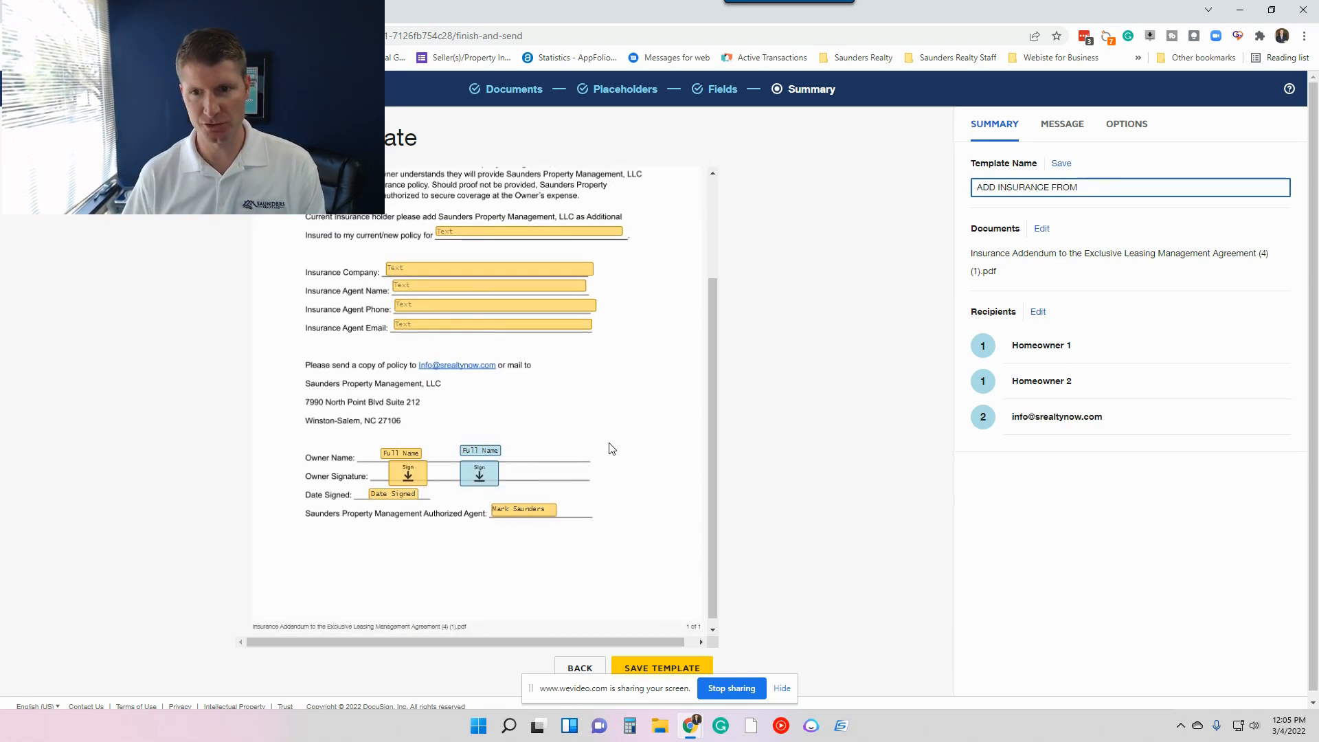
left_click(648, 667)
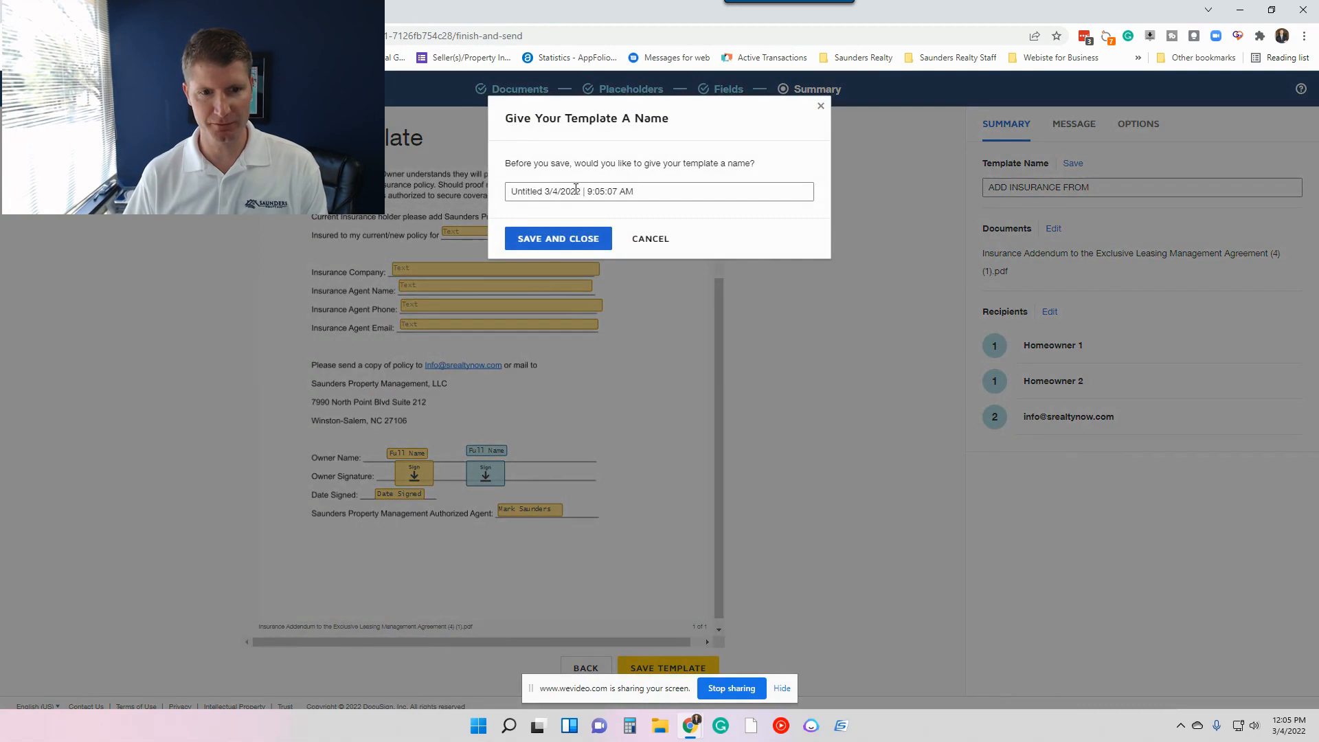
left_click(564, 240)
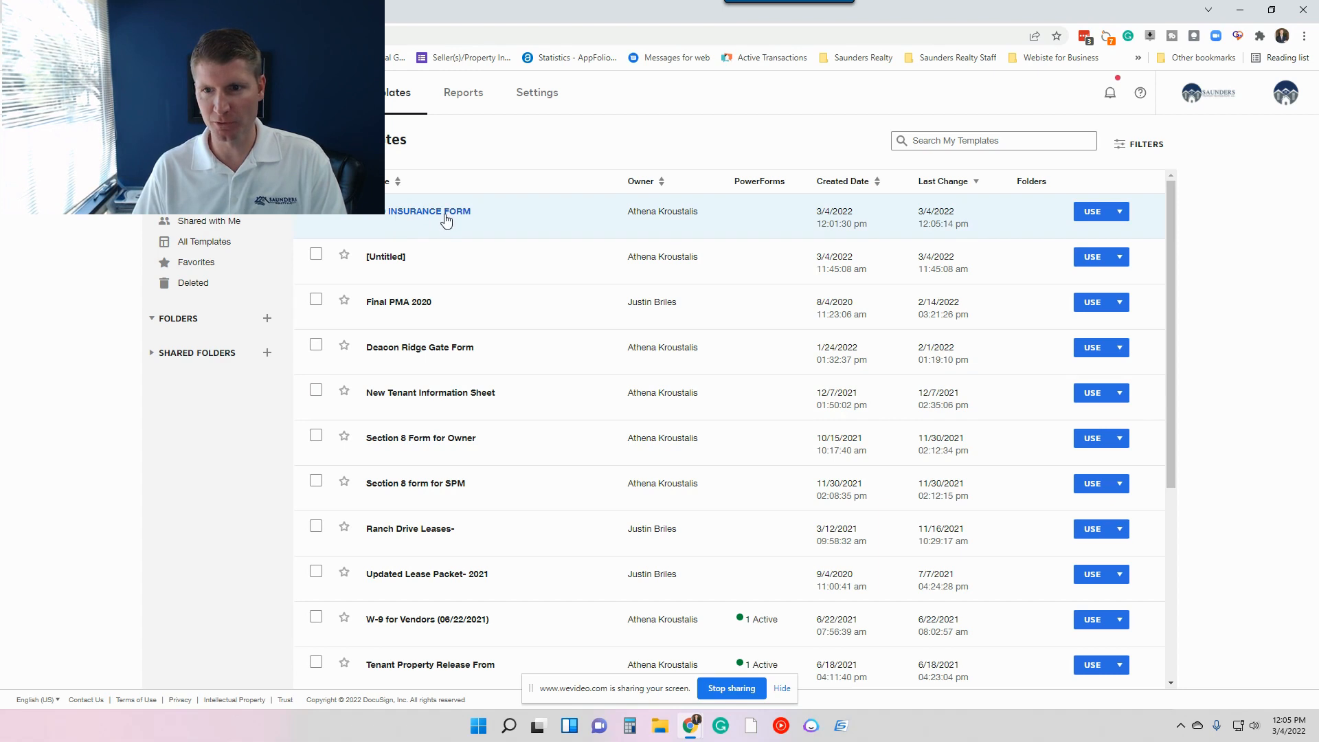
Create a PowerForm from the ADD INSURANCE FORM template, named Additional Insured Addendum, with signer instructions explaining the additional insured requirement.
left_click(1120, 214)
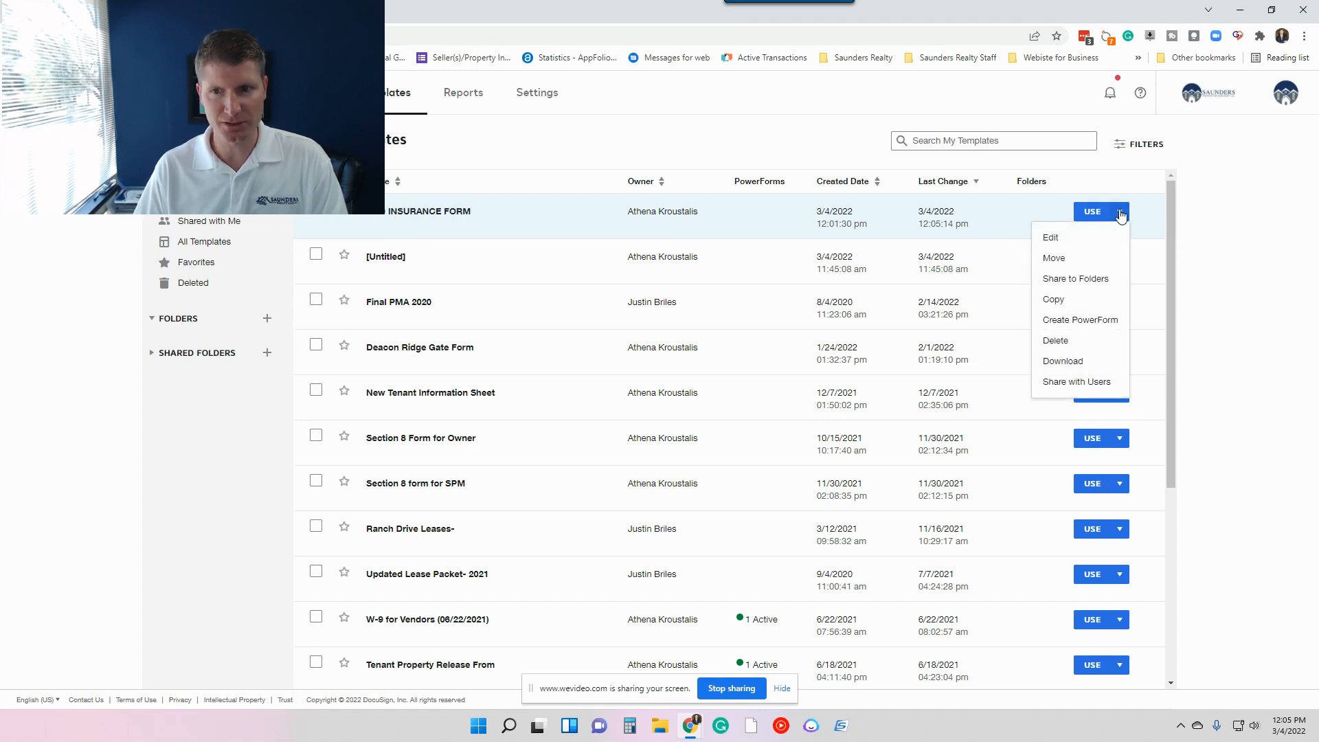
left_click(1093, 326)
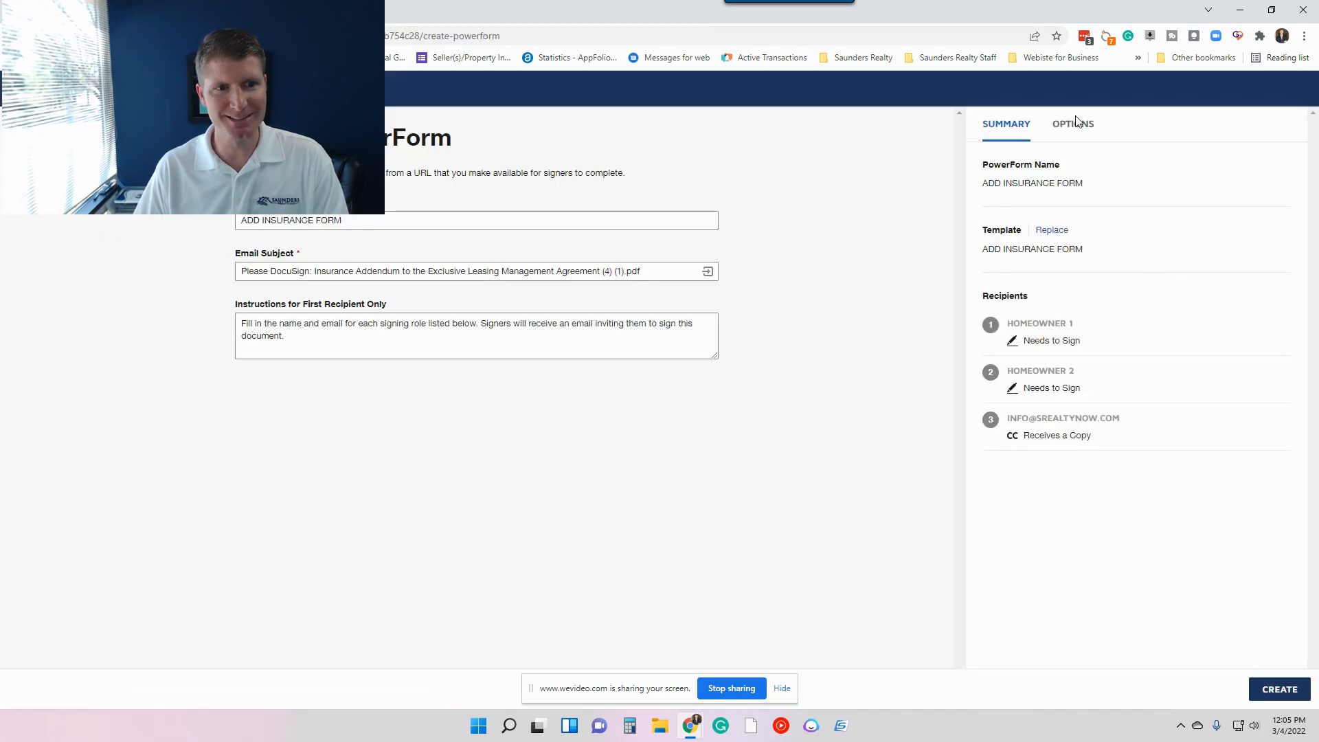
left_click(392, 227)
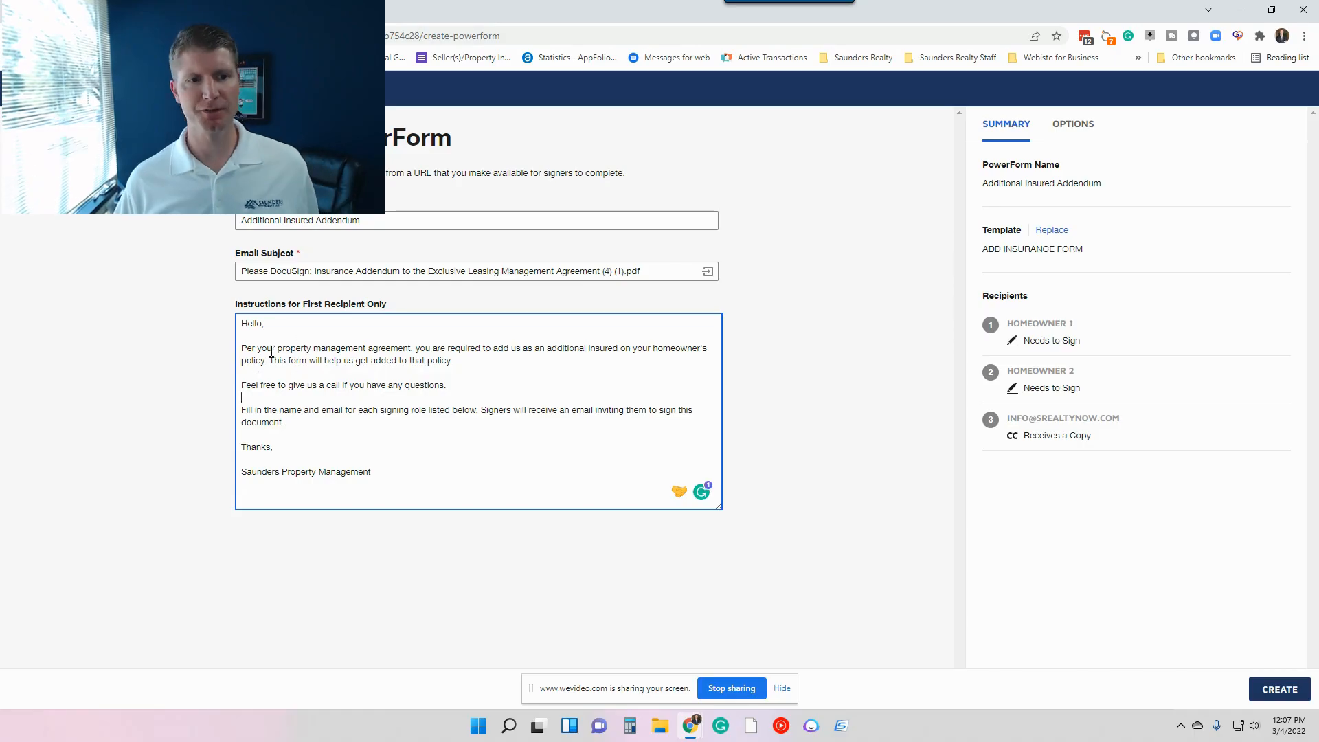
left_click(824, 516)
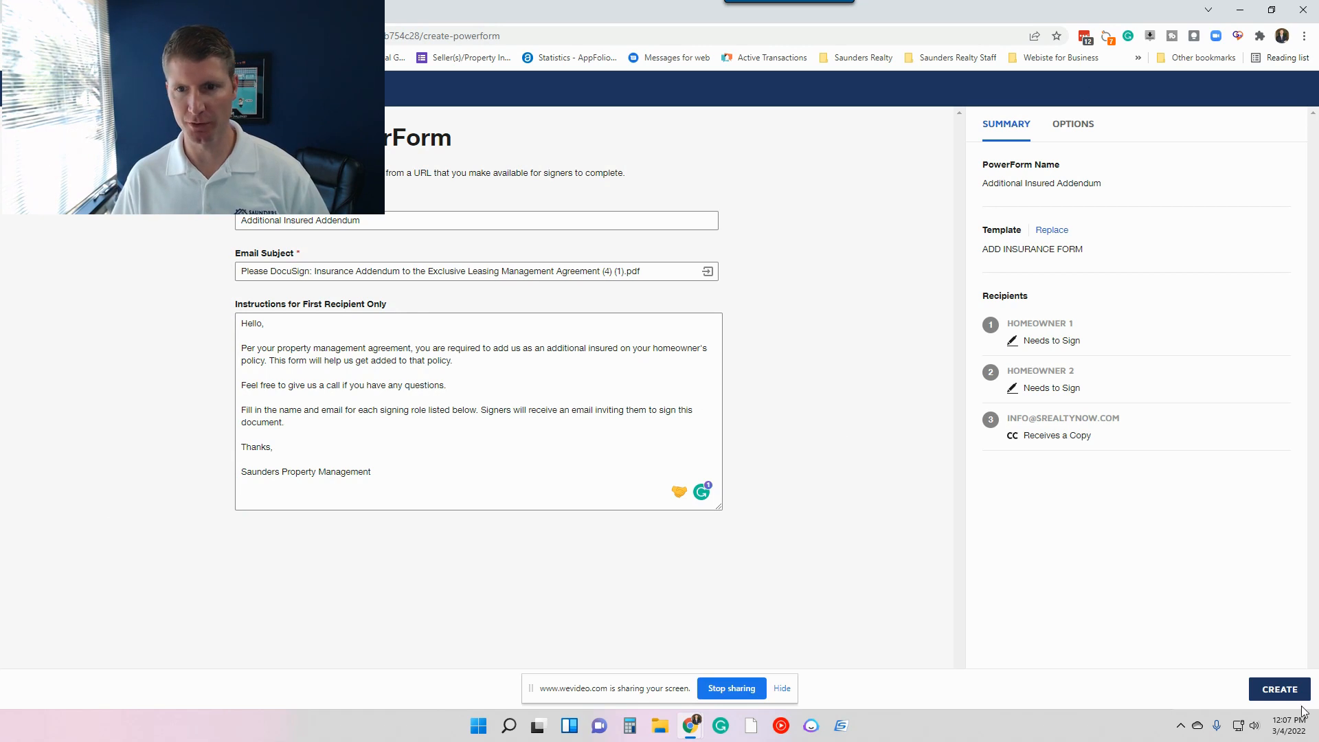
left_click(1279, 690)
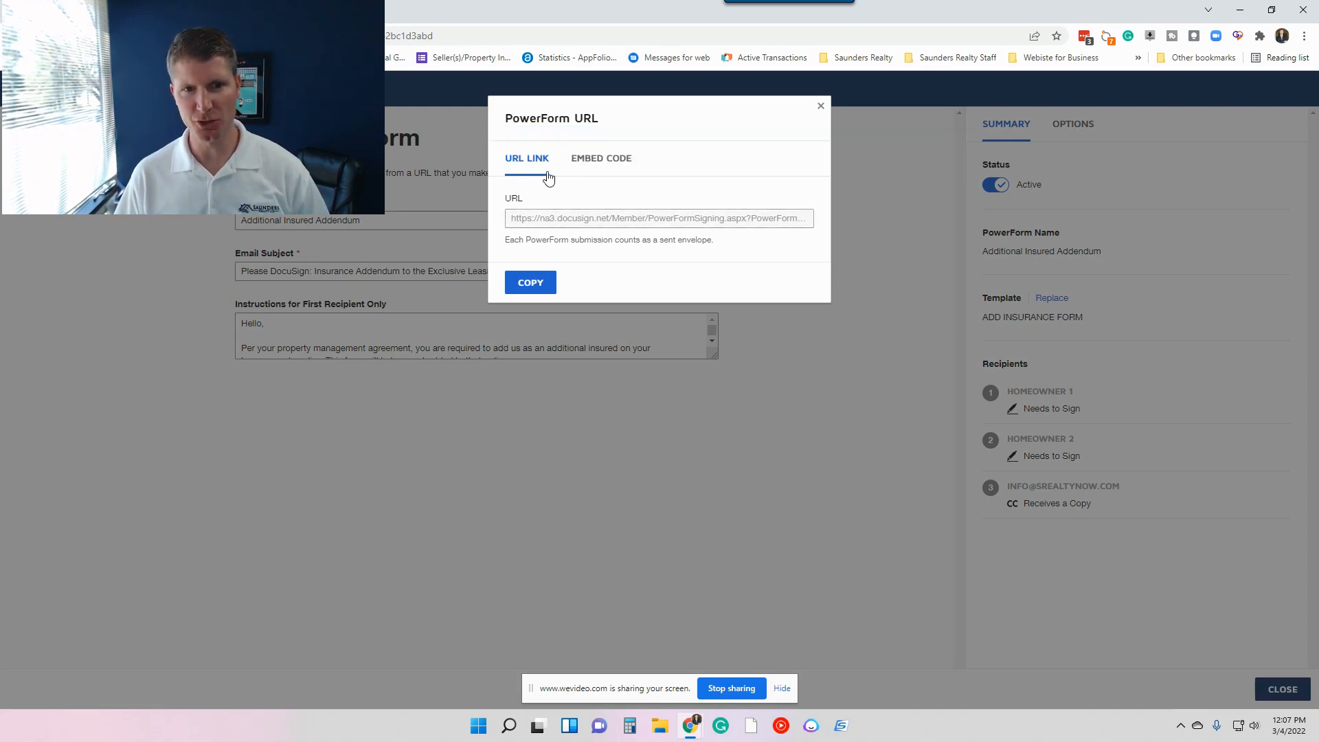
Copy the PowerForm's URL and open it in a new browser tab to review the signer information page.
left_click(530, 284)
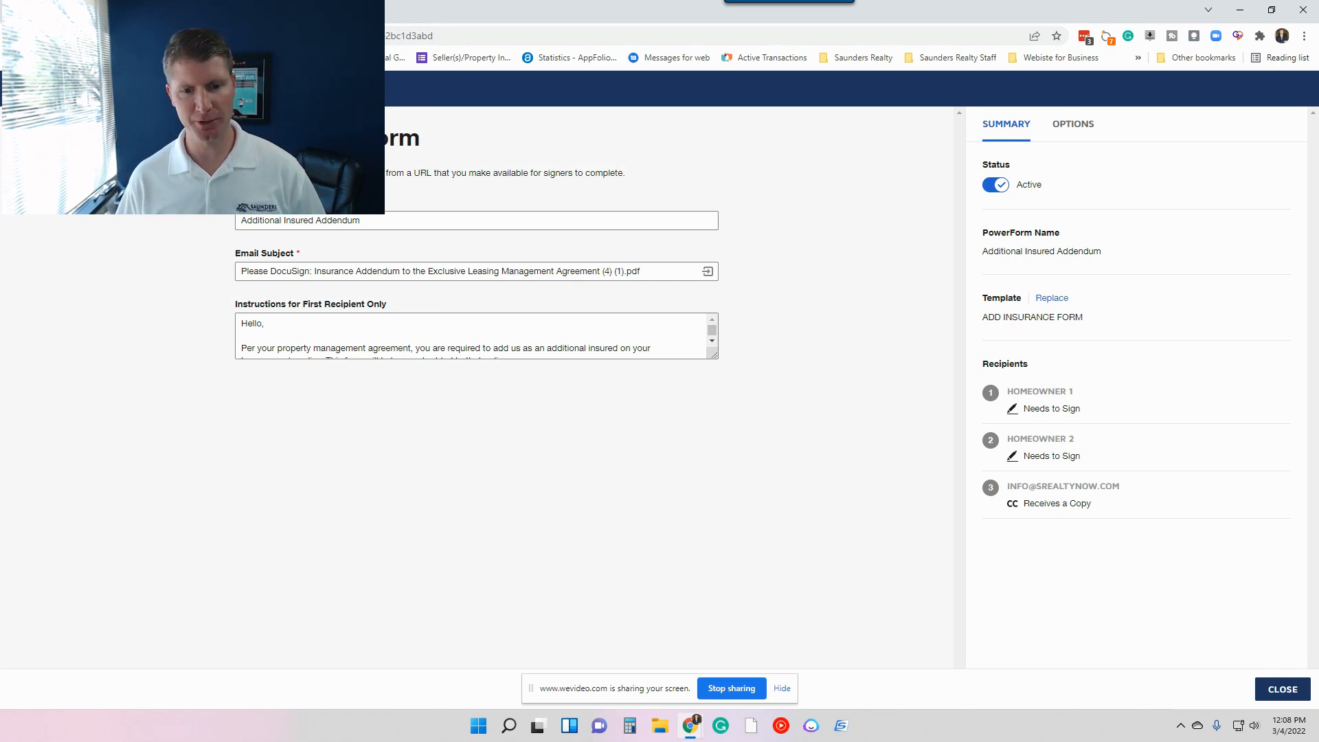
key("ctrl+t")
left_click(244, 36)
right_click(244, 37)
left_click(279, 132)
key("Return")
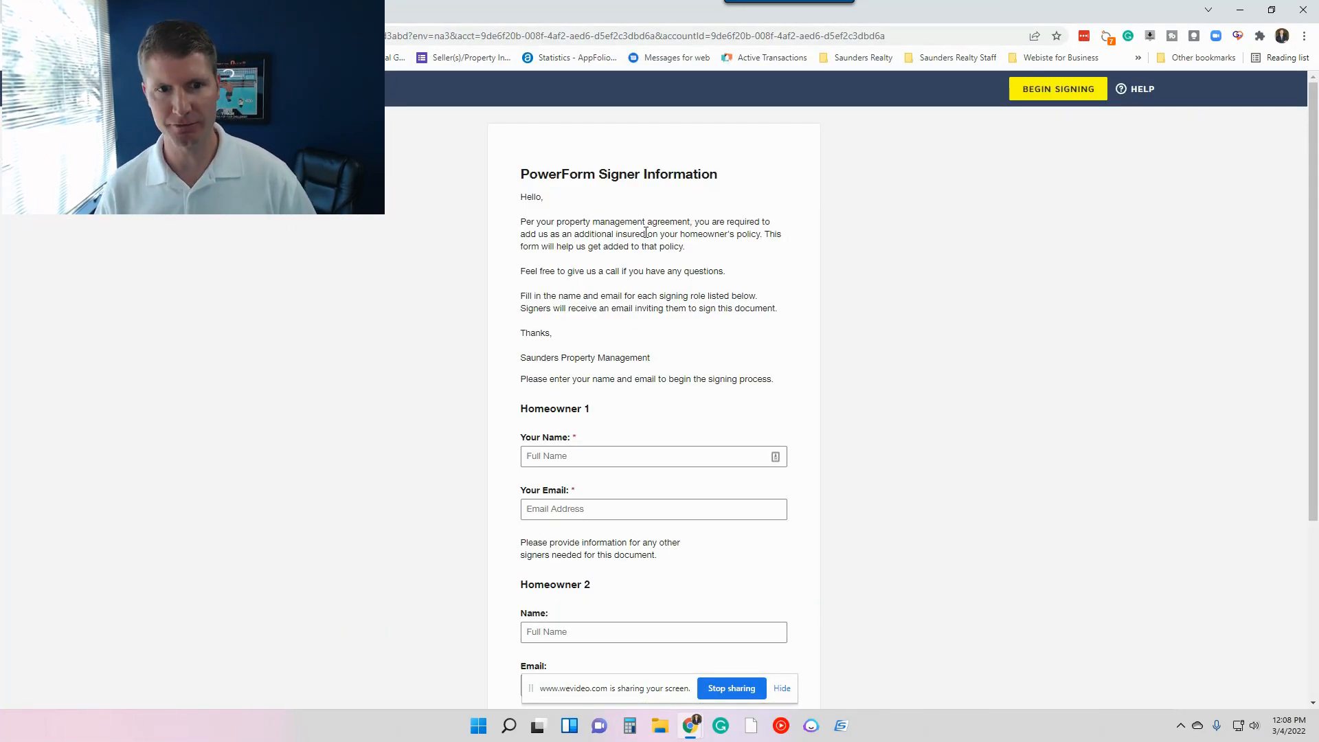
scroll(622, 313, "down", 2)
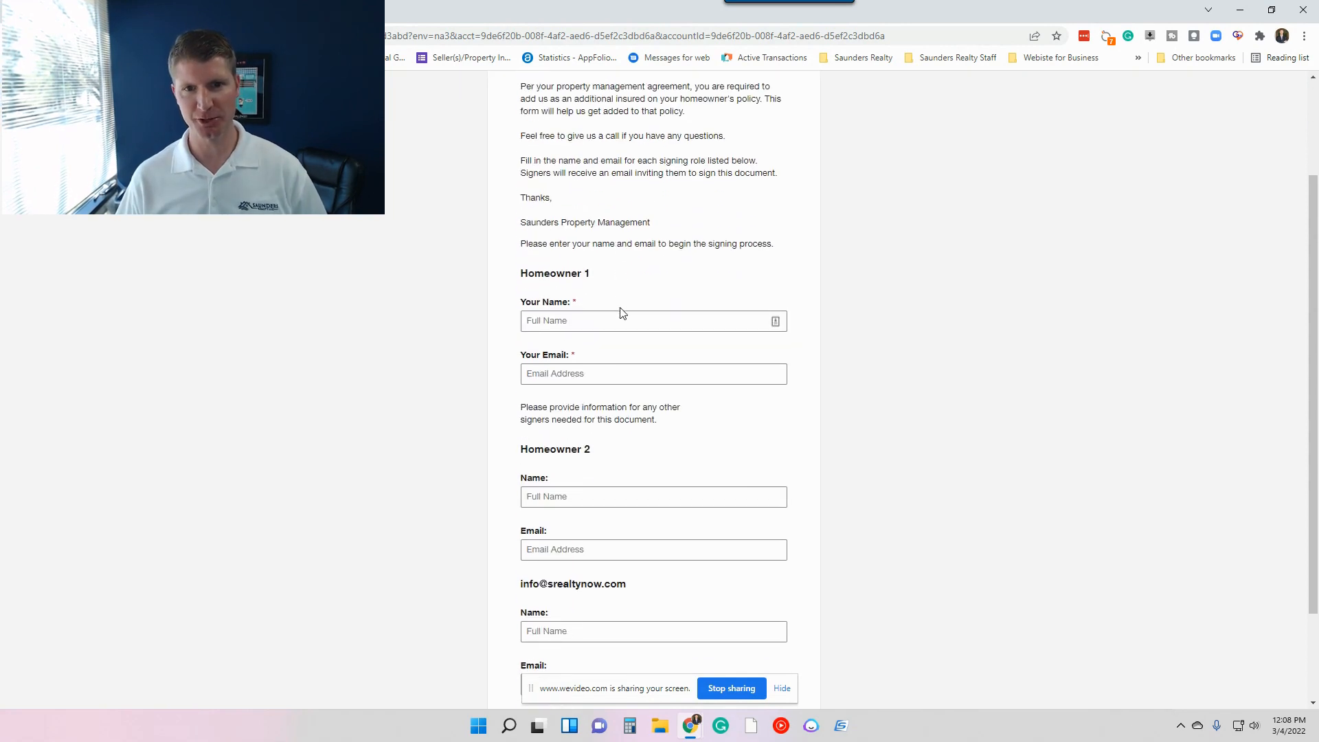
scroll(622, 313, "down", 2)
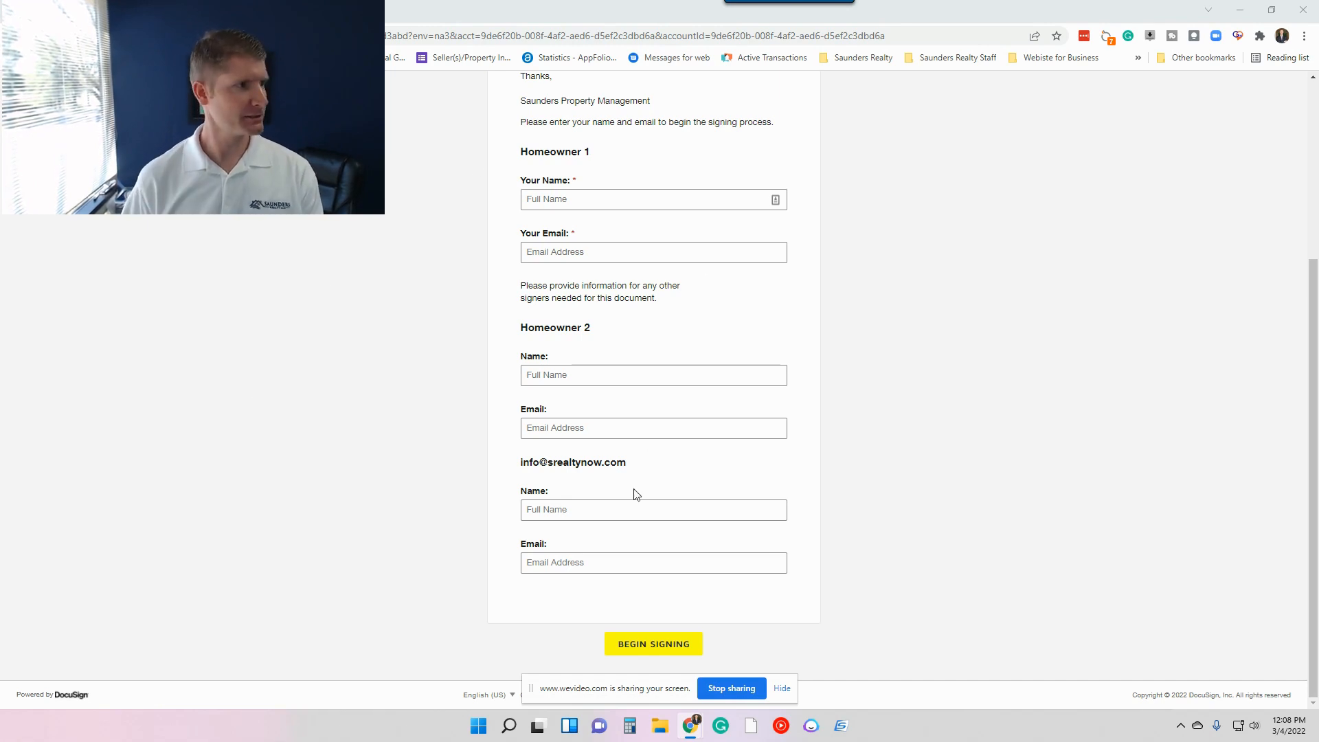
left_click(950, 395)
scroll(978, 273, "up", 4)
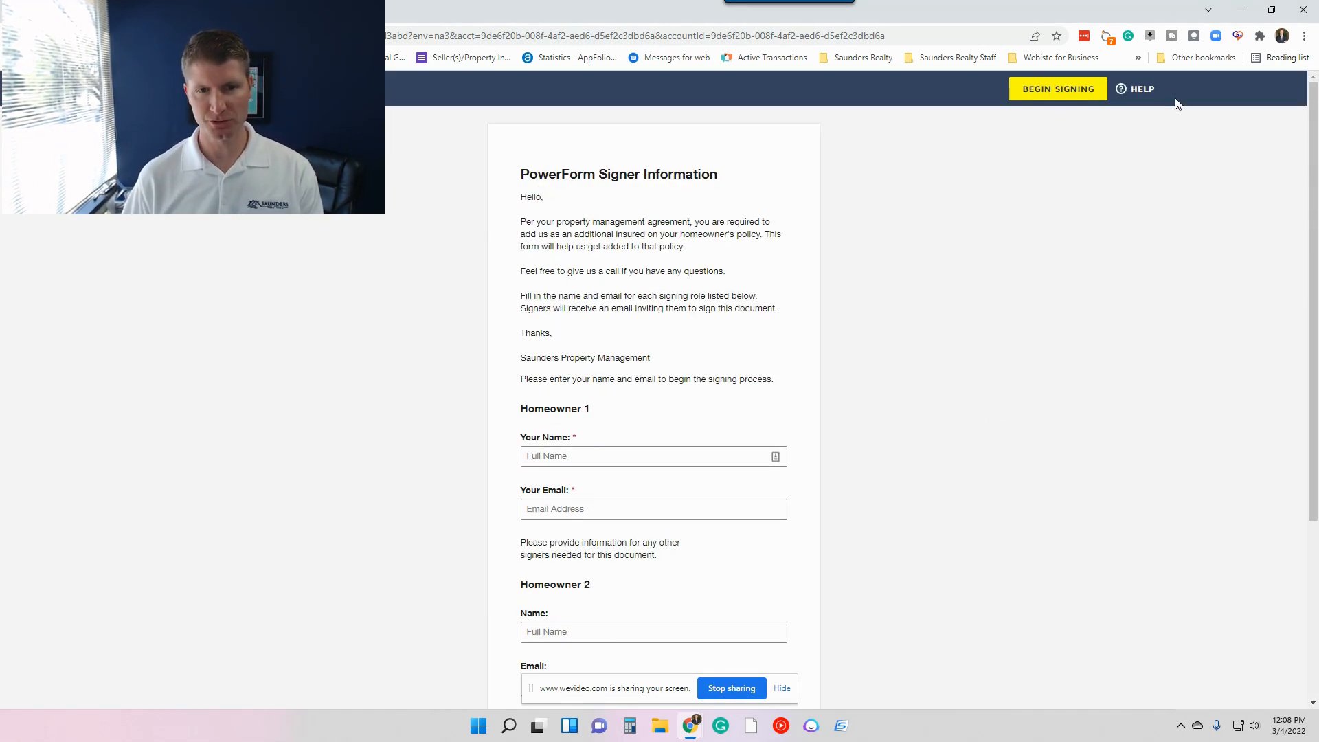